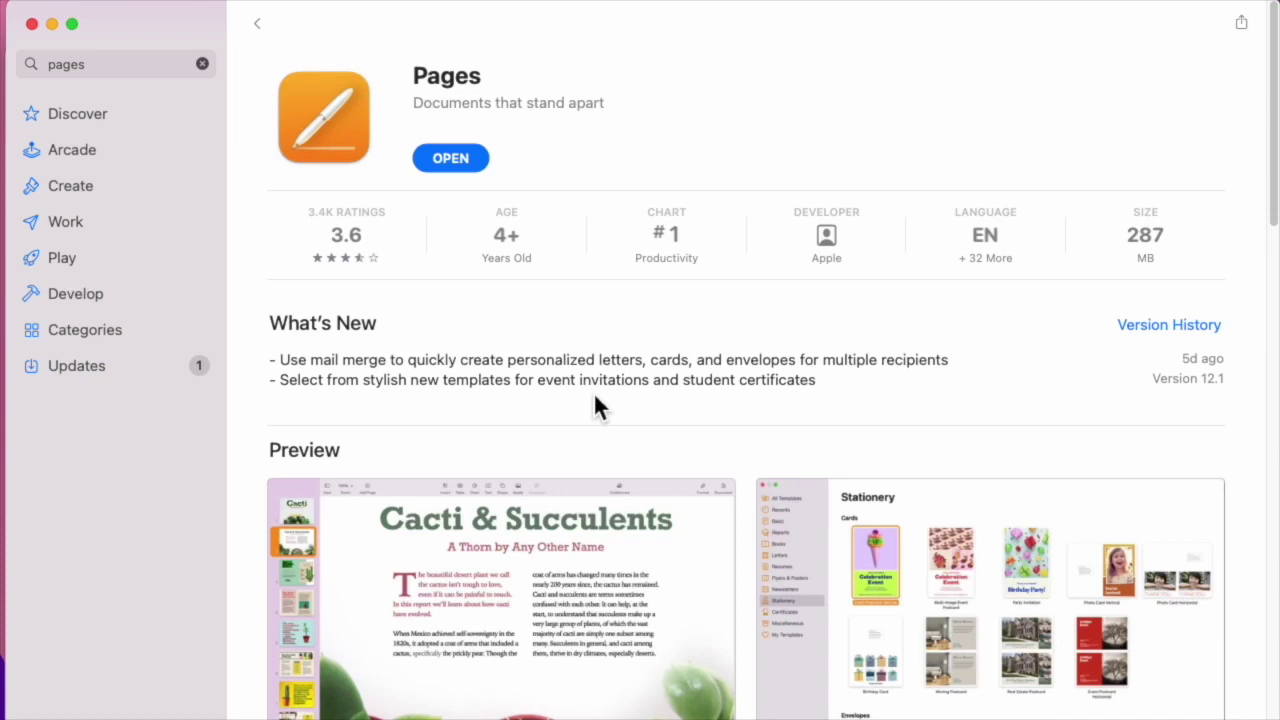
# Create a new blank Pages document and show its Document settings down to the Mail Merge option
pyautogui.click(452, 158)
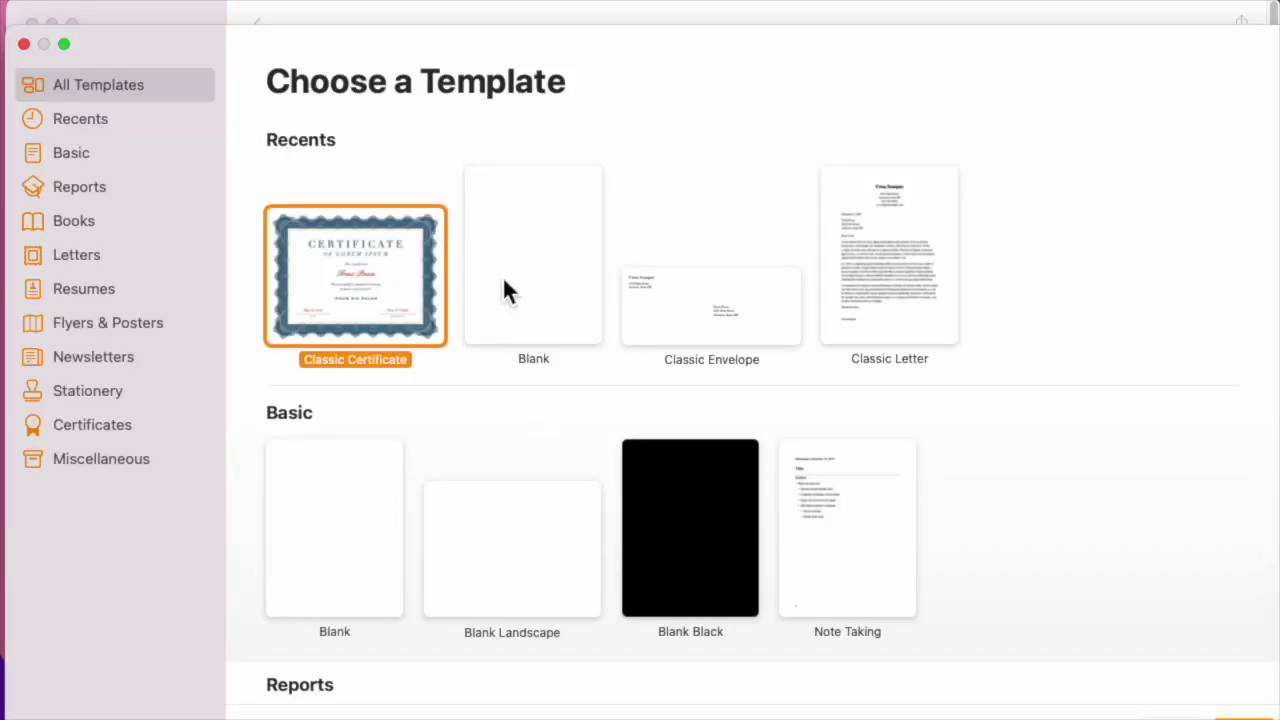
pyautogui.doubleClick(352, 506)
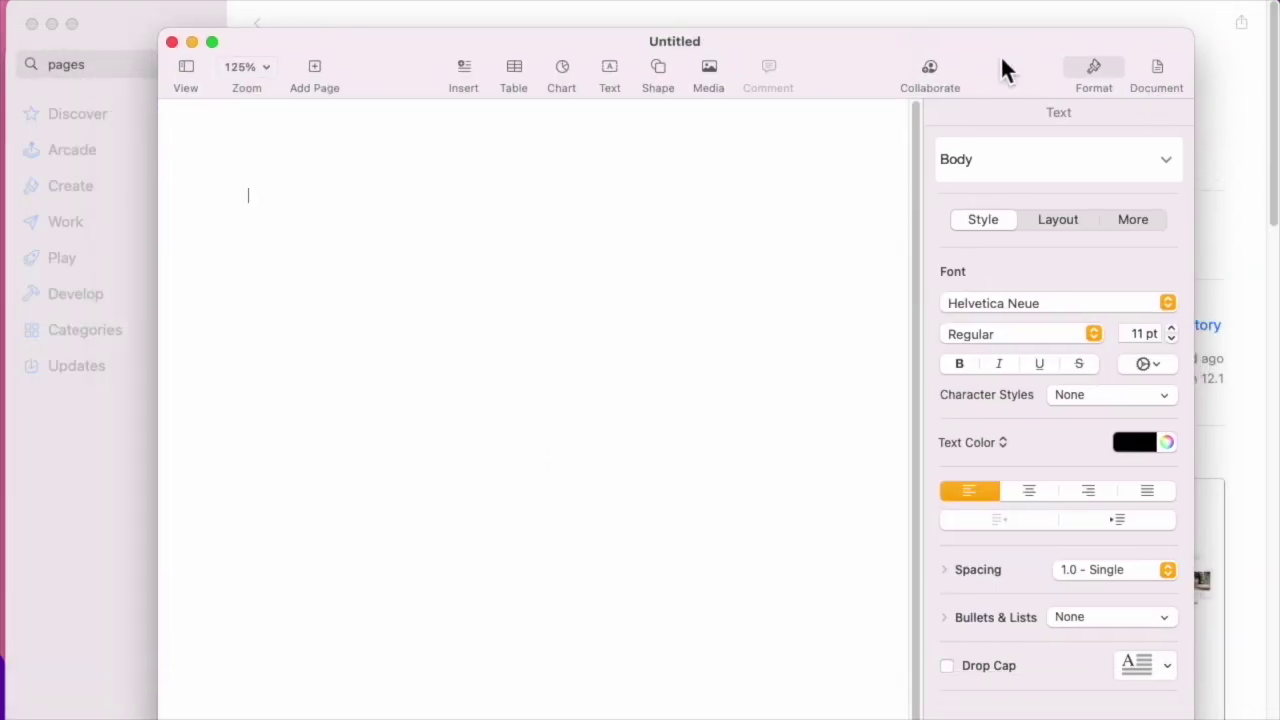
pyautogui.moveTo(1002, 58); pyautogui.dragTo(990, 30)
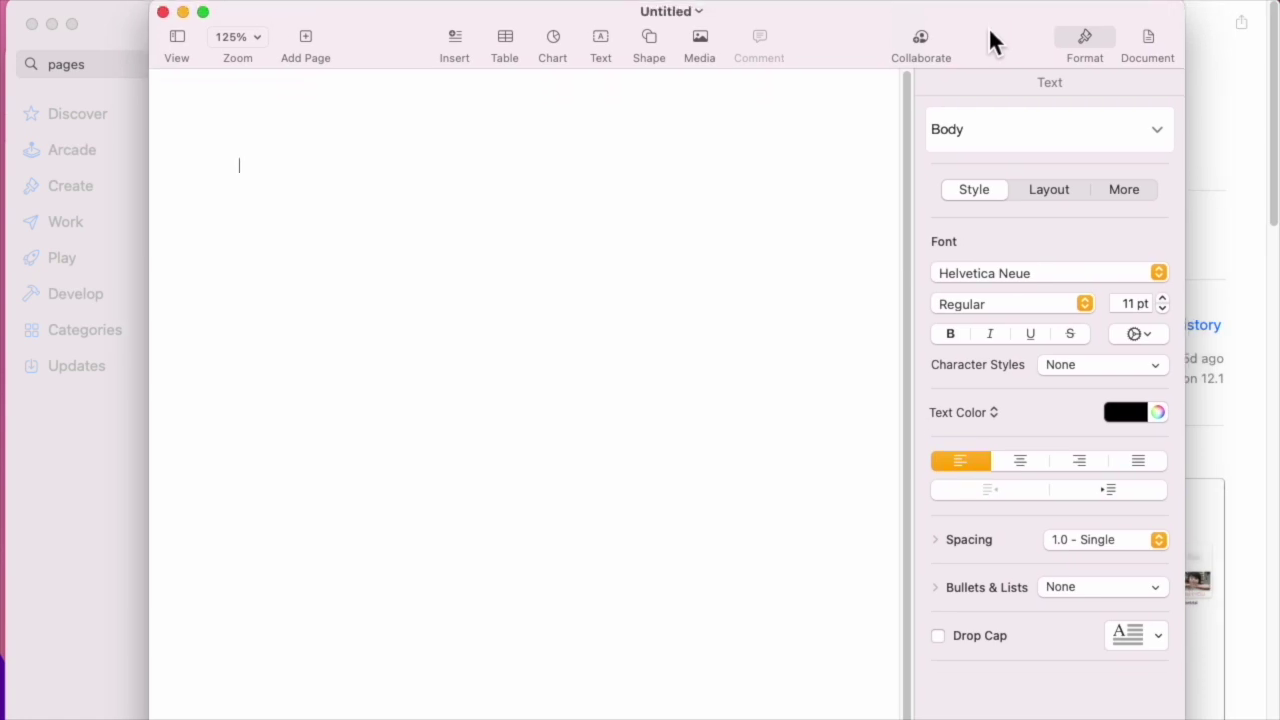
pyautogui.click(1168, 40)
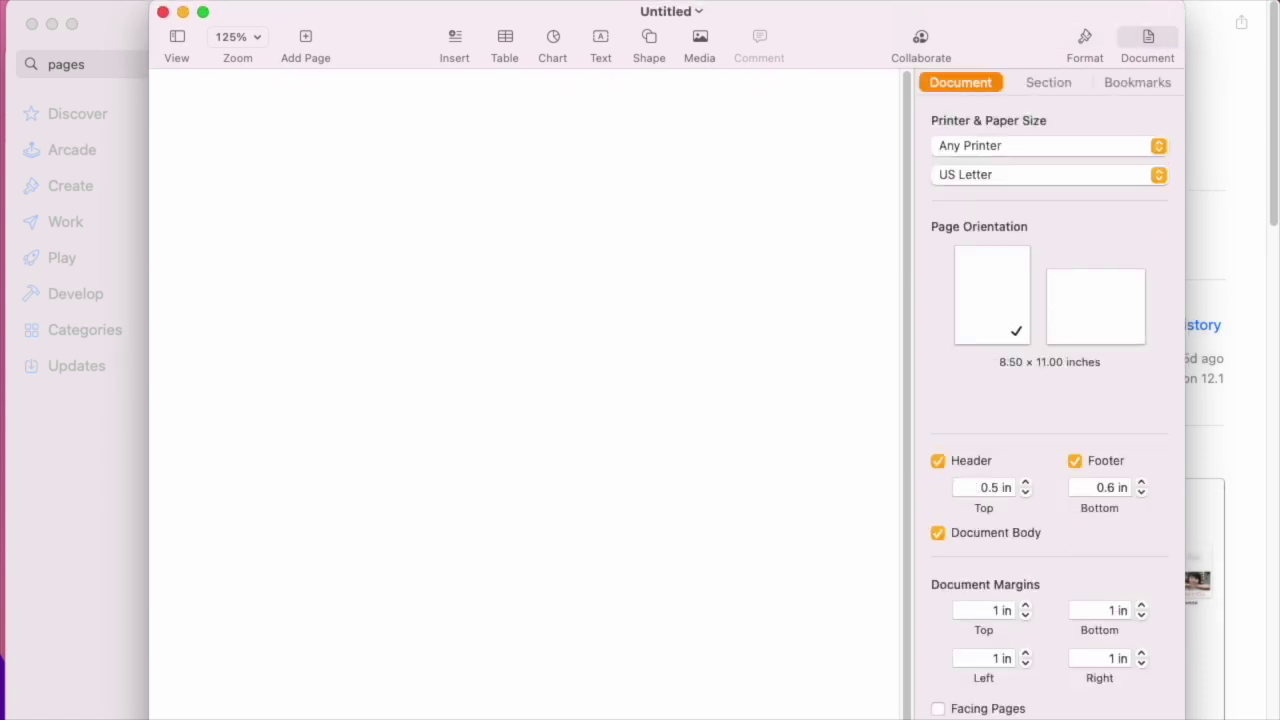
pyautogui.scroll(-4, 1060, 585)
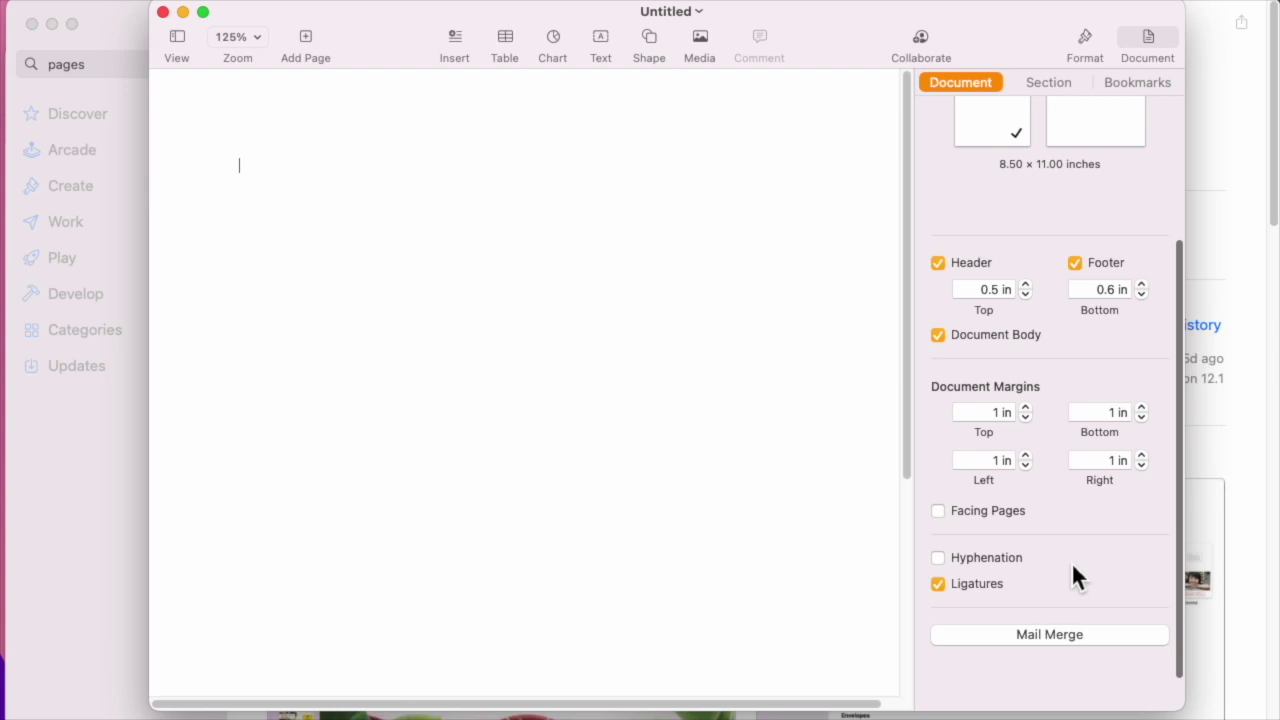
# Start a mail merge and write 'Hi <name>' then 'It was nice seeing you last week at <address>.', selecting <name>
pyautogui.click(1063, 637)
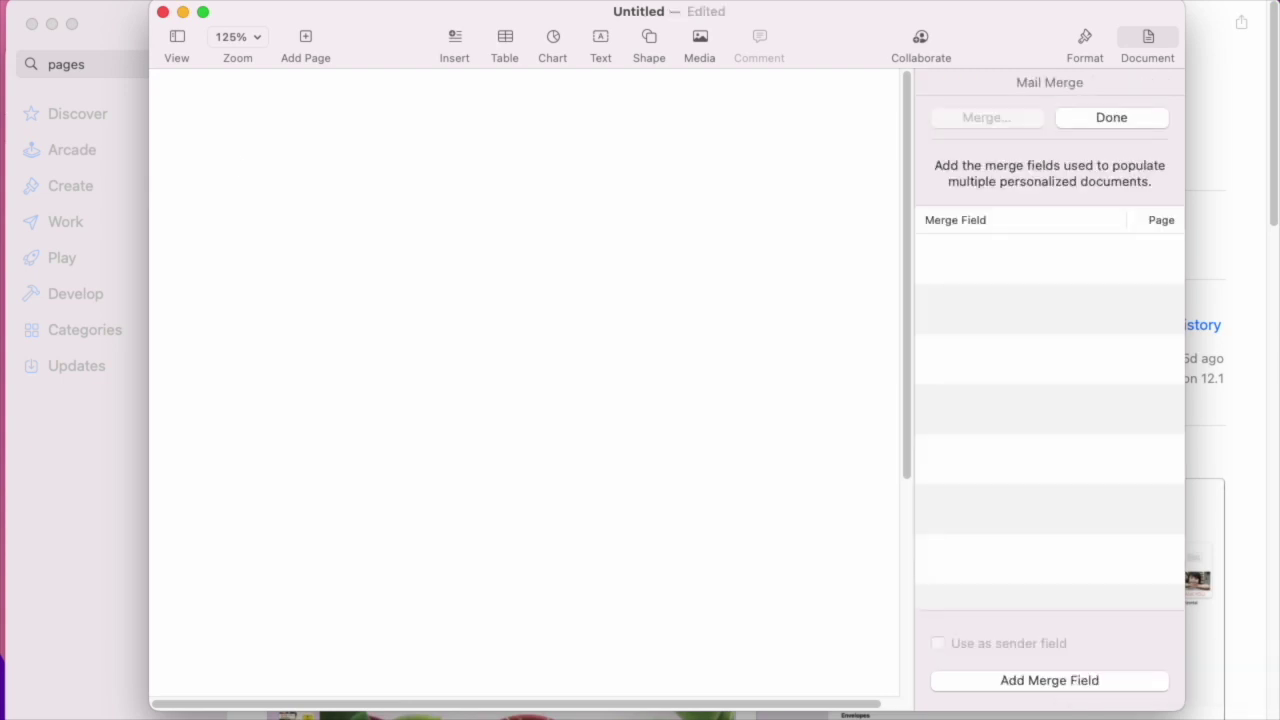
pyautogui.write('H')
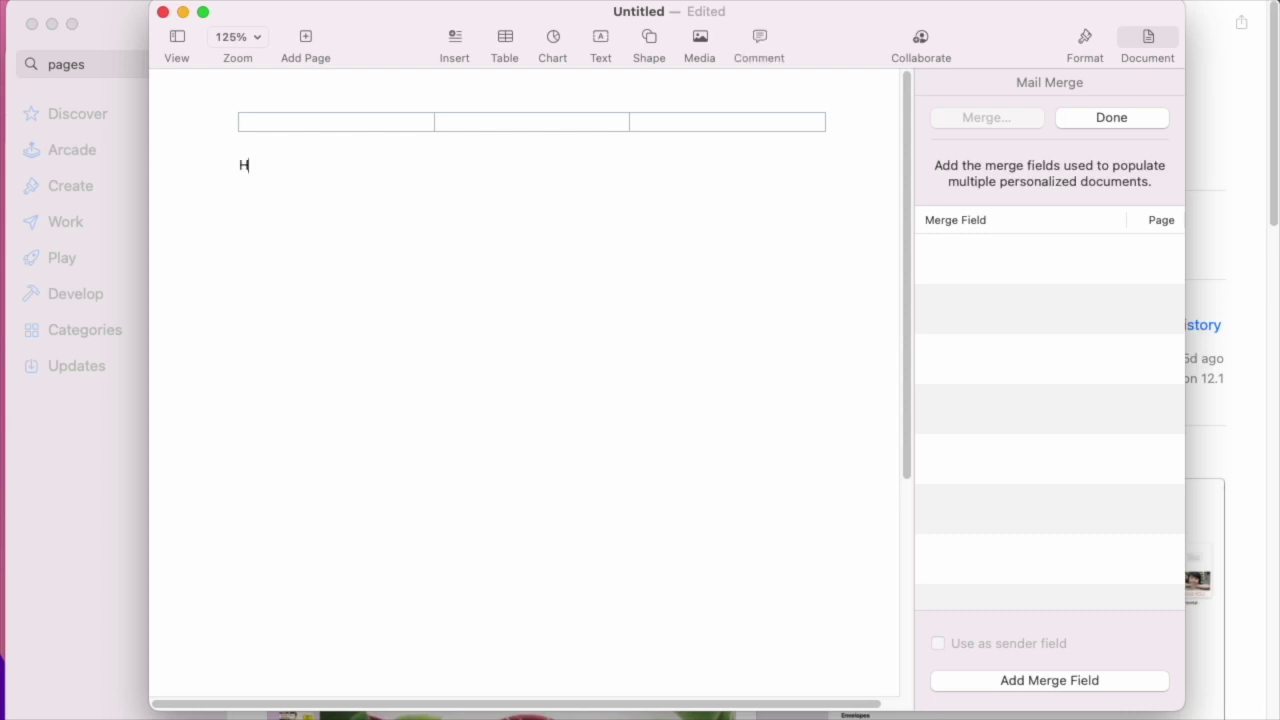
pyautogui.write('i <name>')
pyautogui.press('Return')
pyautogui.write('It was nice seeing ')
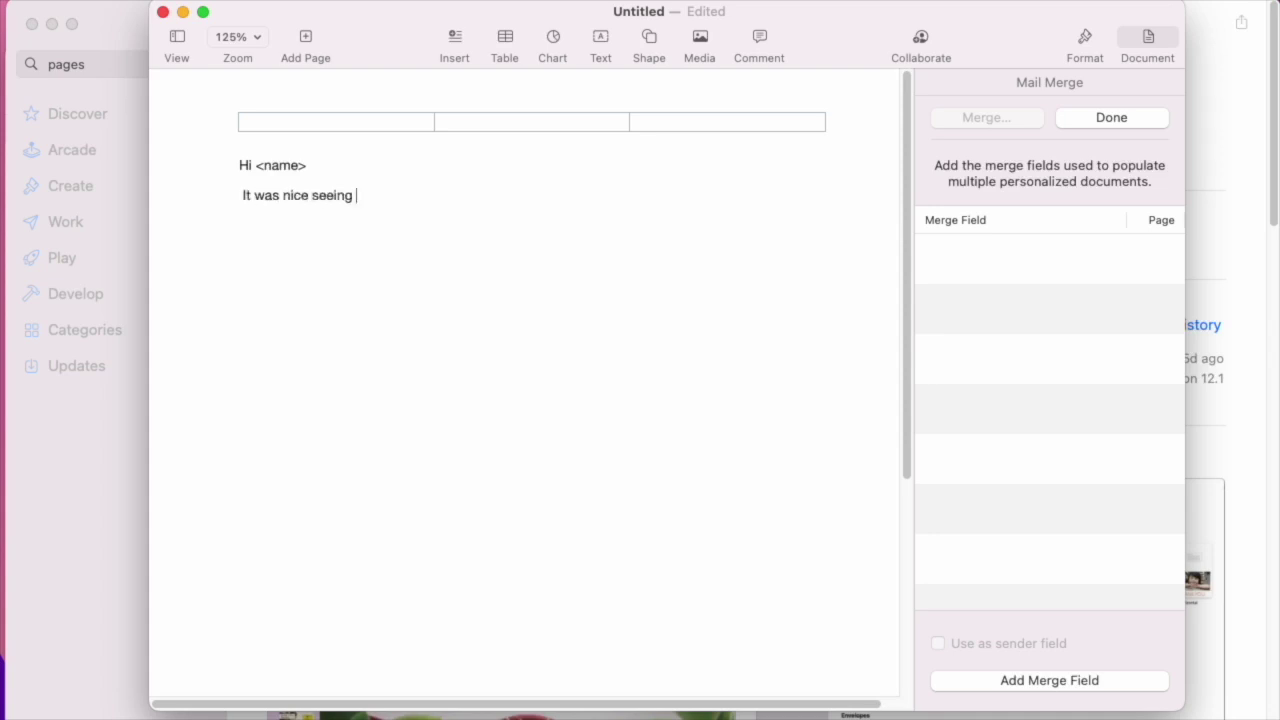
pyautogui.write('you last week at <add')
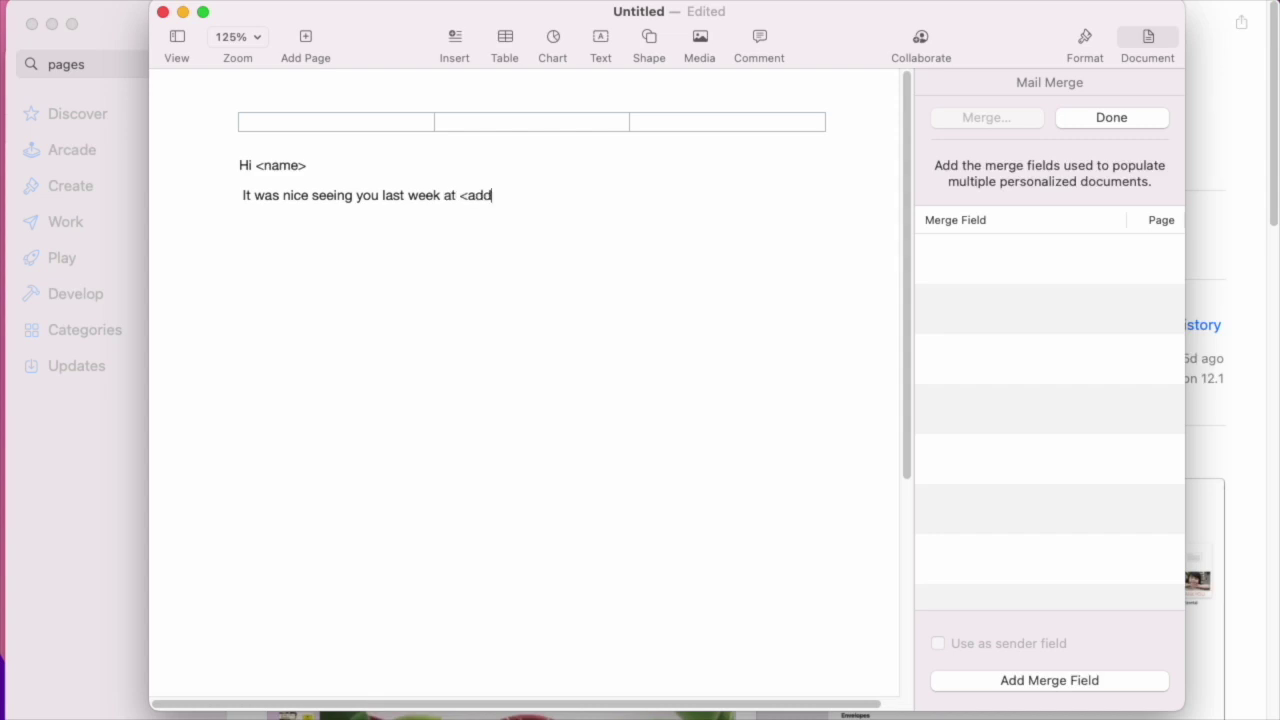
pyautogui.write('ress>.')
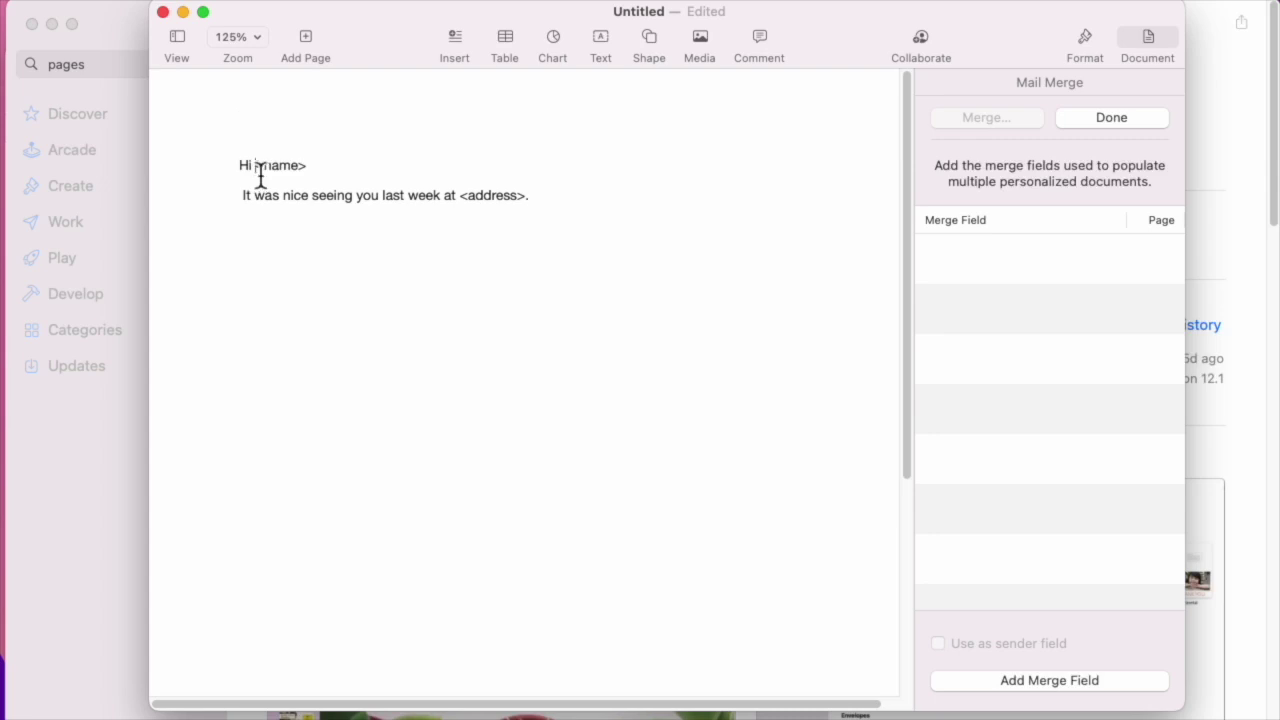
pyautogui.moveTo(257, 168); pyautogui.dragTo(314, 168)
# Add merge fields from the MailMergeData spreadsheet in Documents as the data source
pyautogui.click(1048, 684)
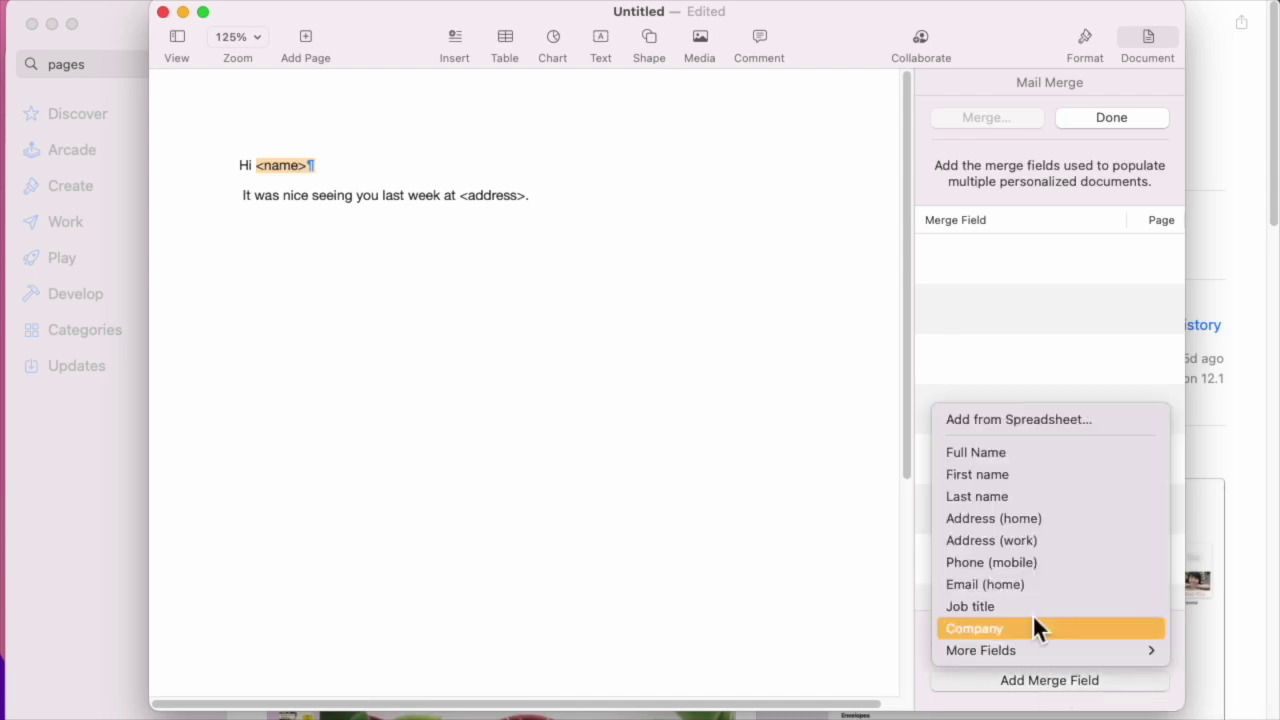
pyautogui.click(1036, 421)
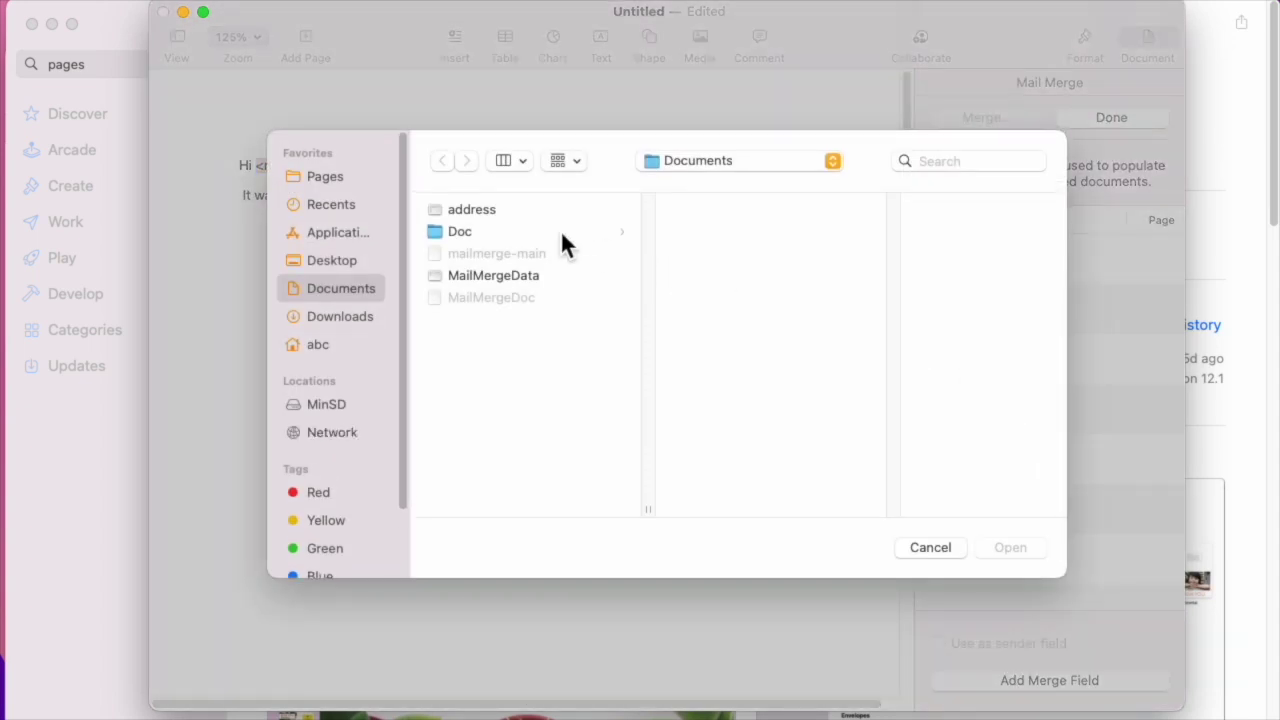
pyautogui.click(514, 276)
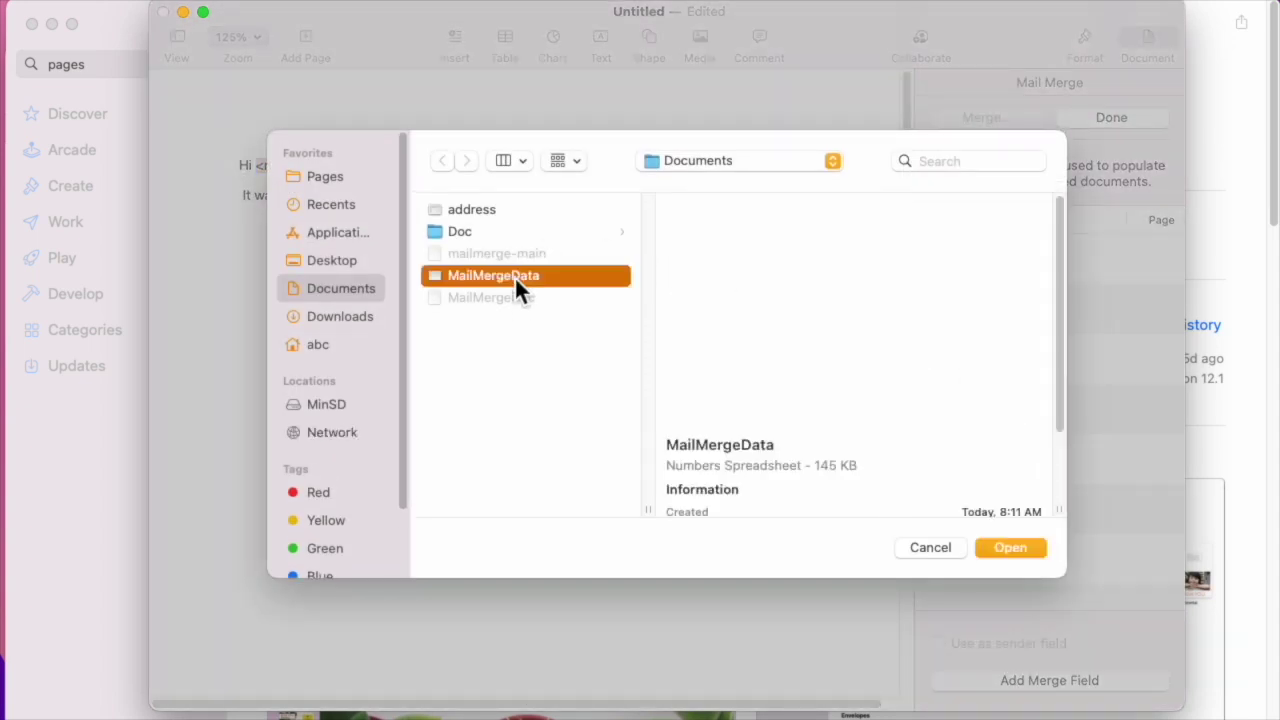
pyautogui.click(1012, 548)
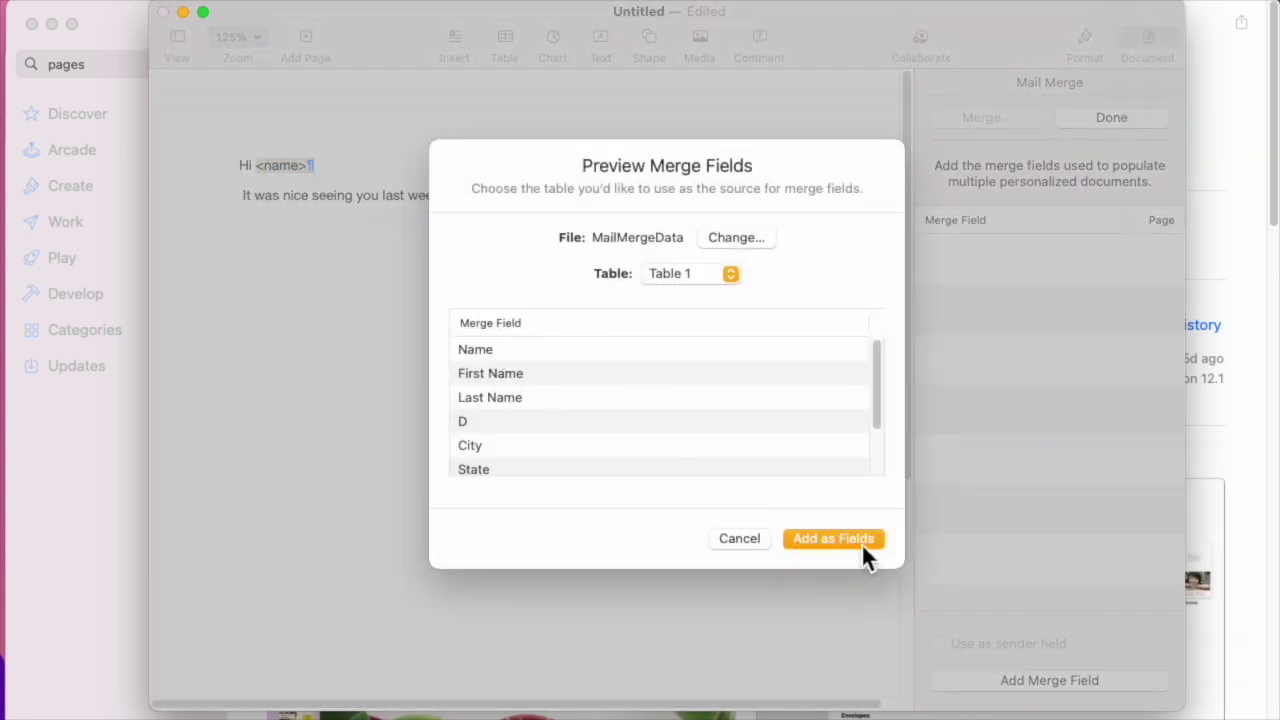
# Add the spreadsheet columns as fields and link the <name> placeholder to the Name merge field
pyautogui.click(833, 539)
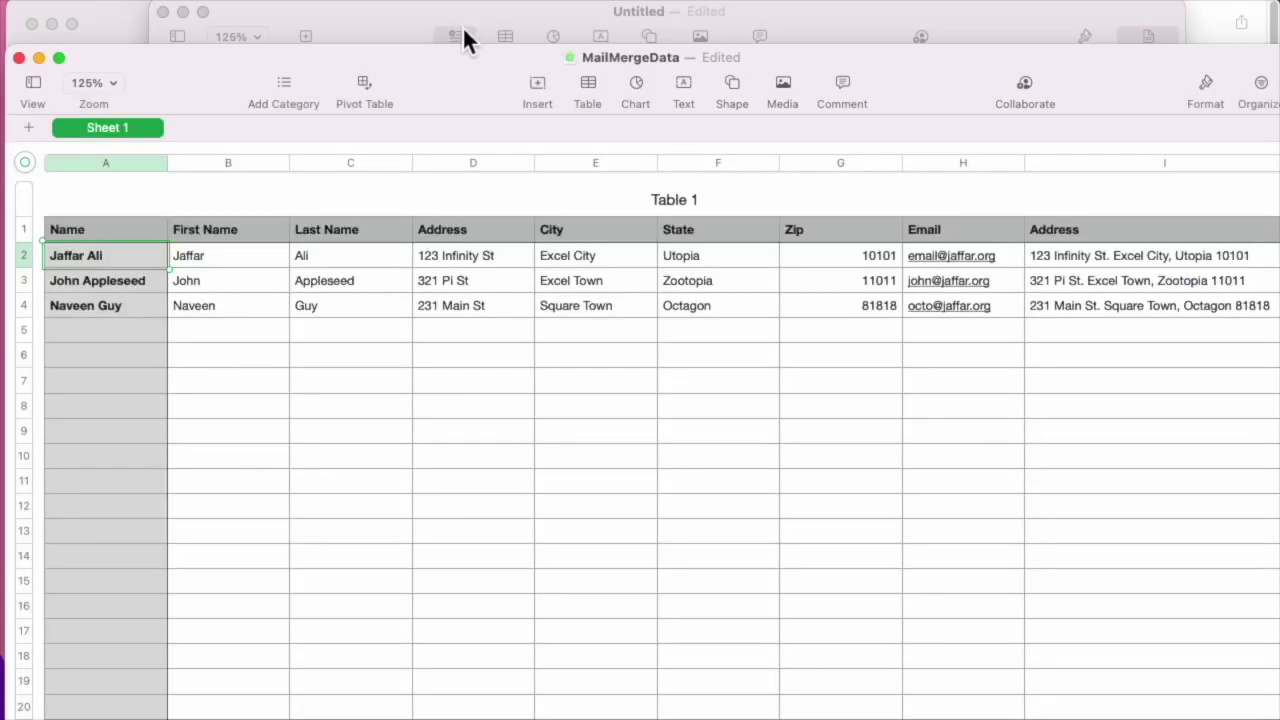
pyautogui.click(429, 30)
pyautogui.click(306, 180)
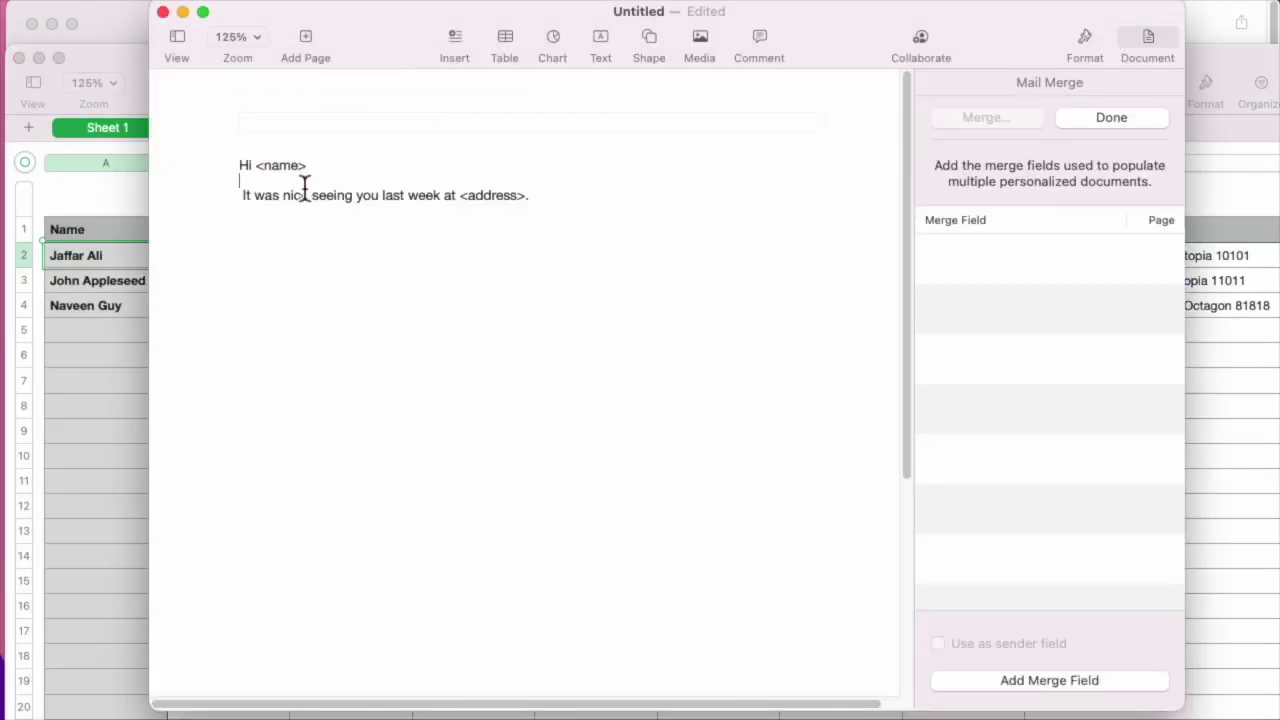
pyautogui.click(260, 172)
pyautogui.click(1078, 685)
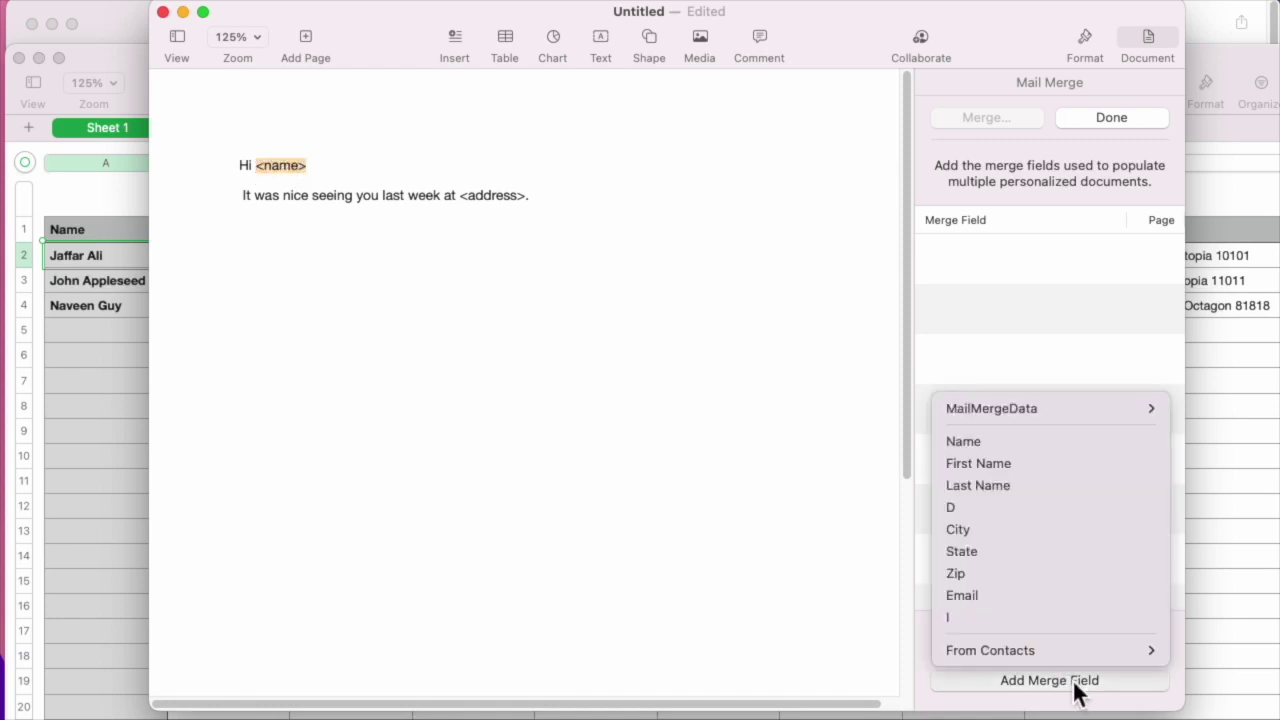
pyautogui.click(995, 442)
pyautogui.moveTo(772, 24); pyautogui.dragTo(772, 349)
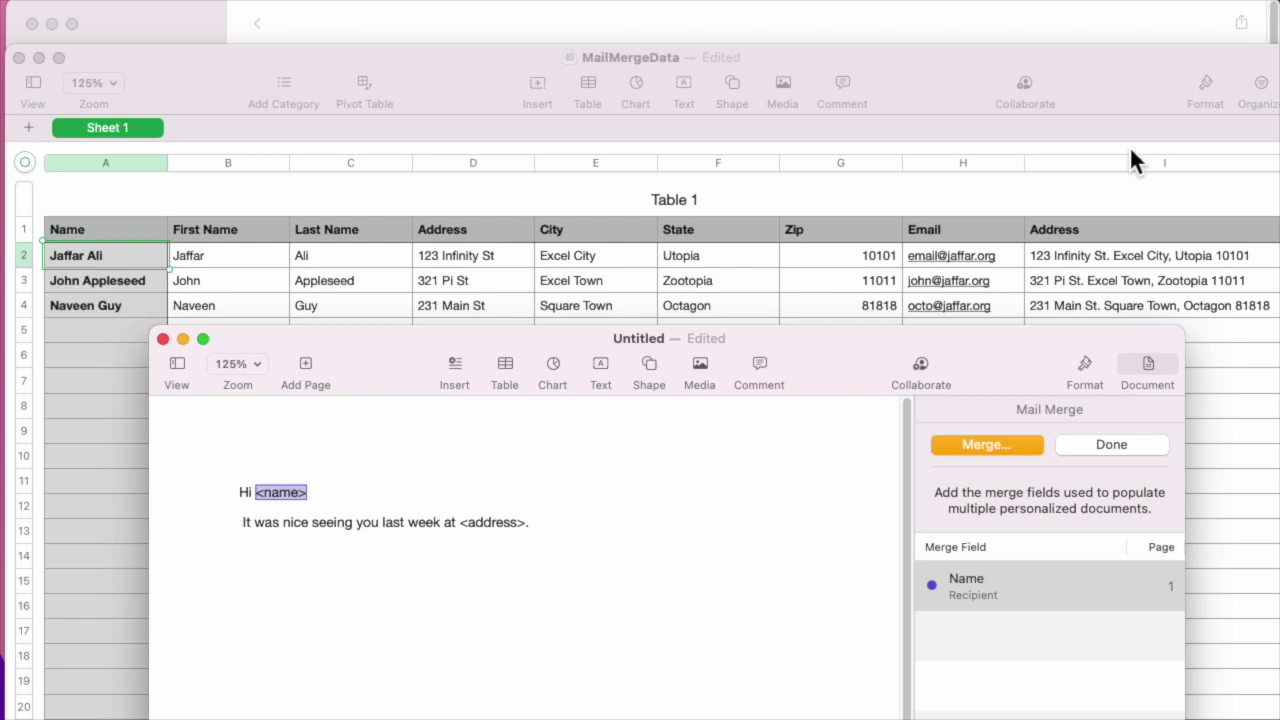
# Link the <address> placeholder to the spreadsheet's I field and click Done on the Mail Merge panel
pyautogui.moveTo(849, 341); pyautogui.dragTo(839, 56)
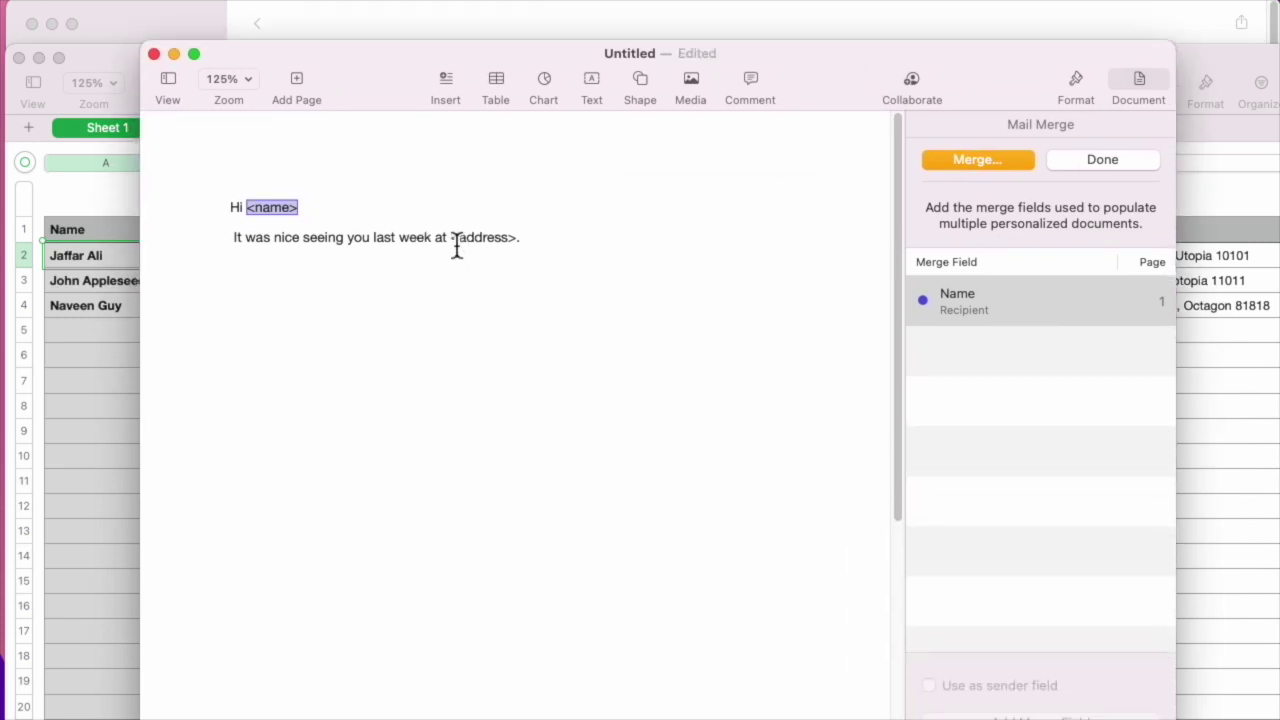
pyautogui.moveTo(452, 247); pyautogui.dragTo(517, 249)
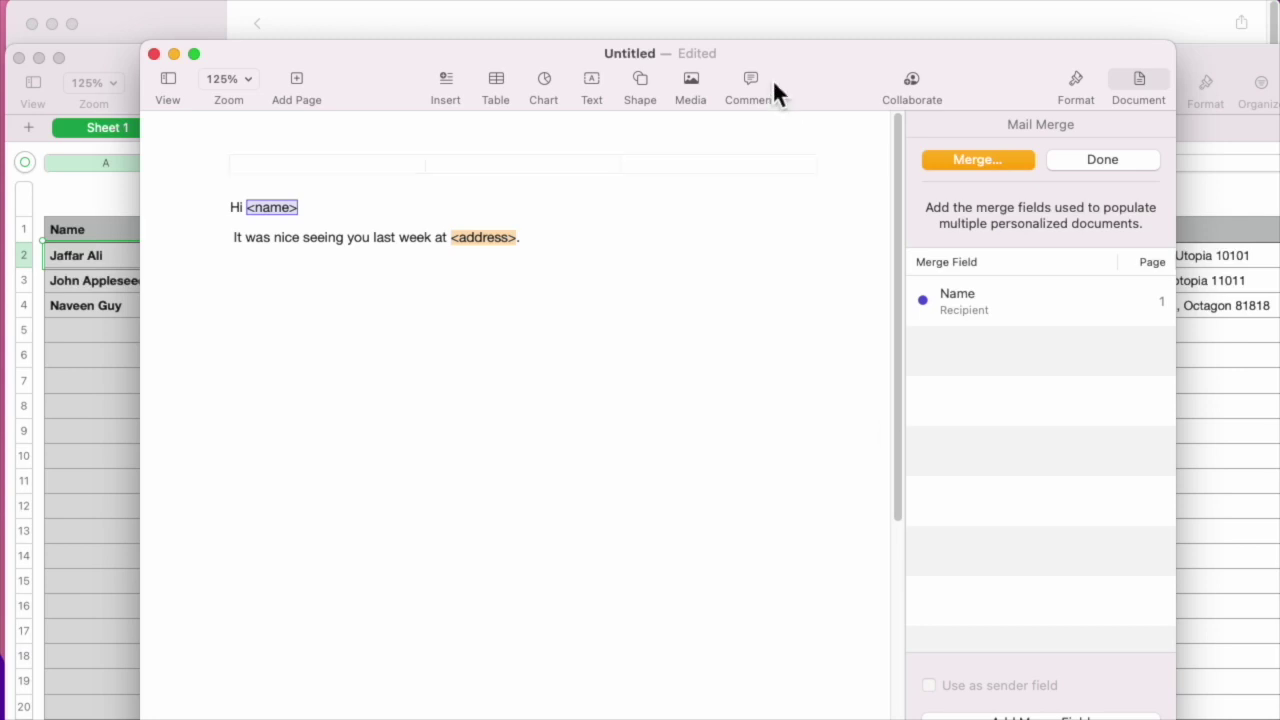
pyautogui.moveTo(772, 79); pyautogui.dragTo(787, 51)
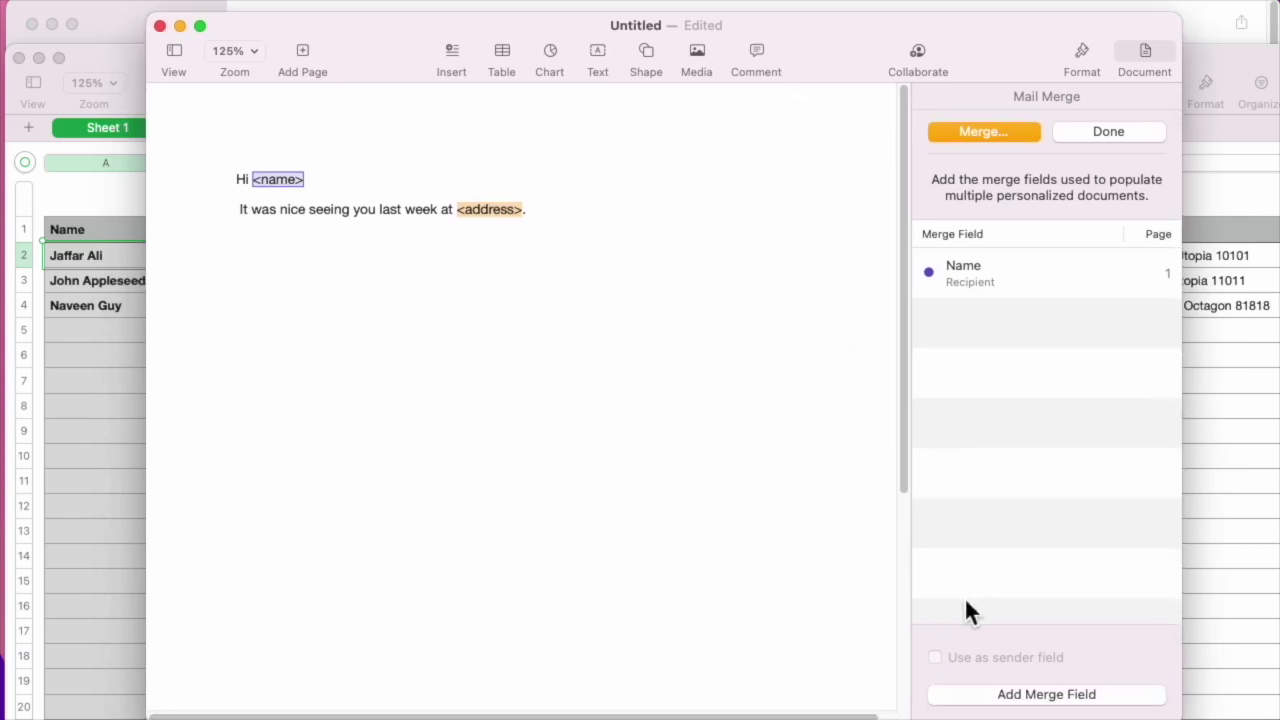
pyautogui.click(1006, 694)
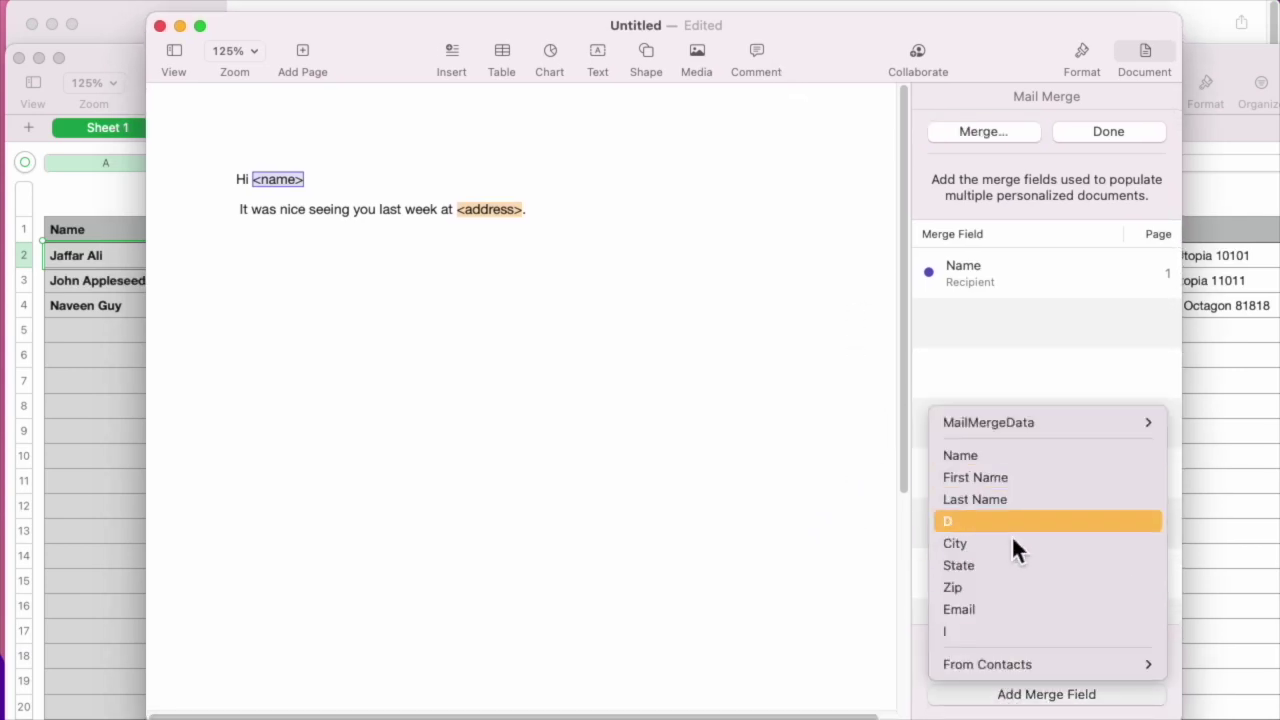
pyautogui.click(1013, 630)
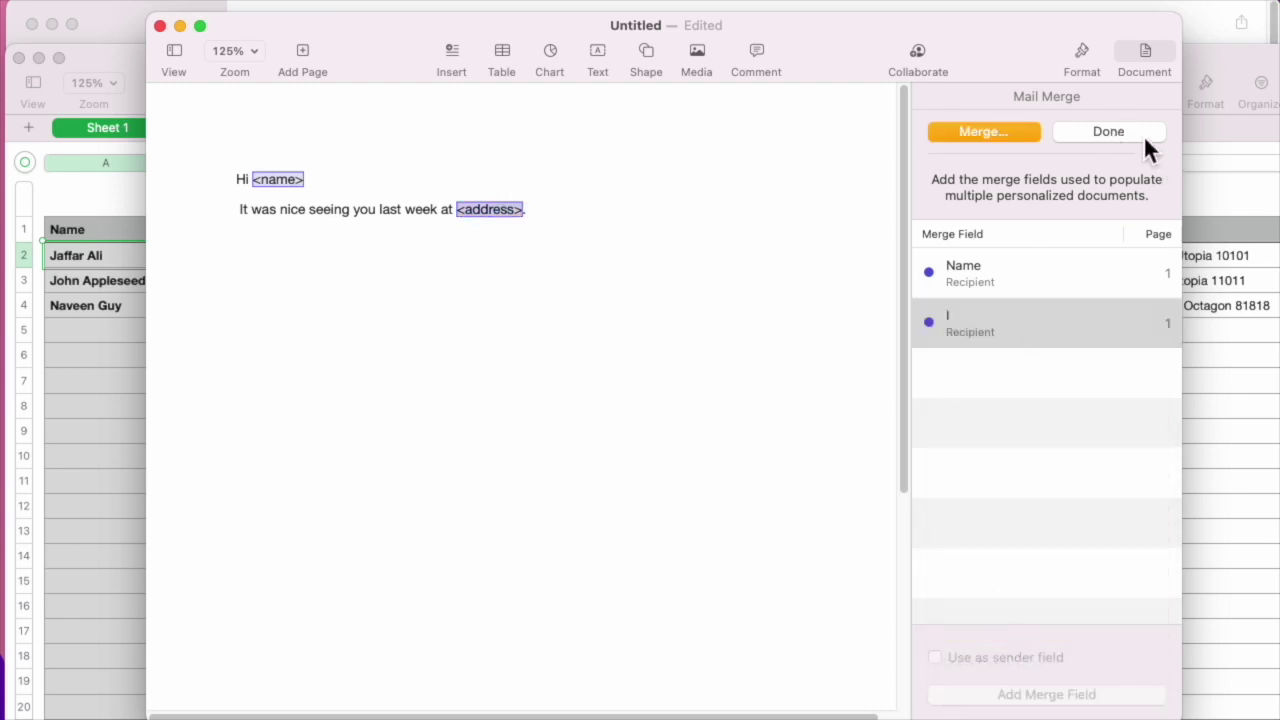
pyautogui.click(1100, 131)
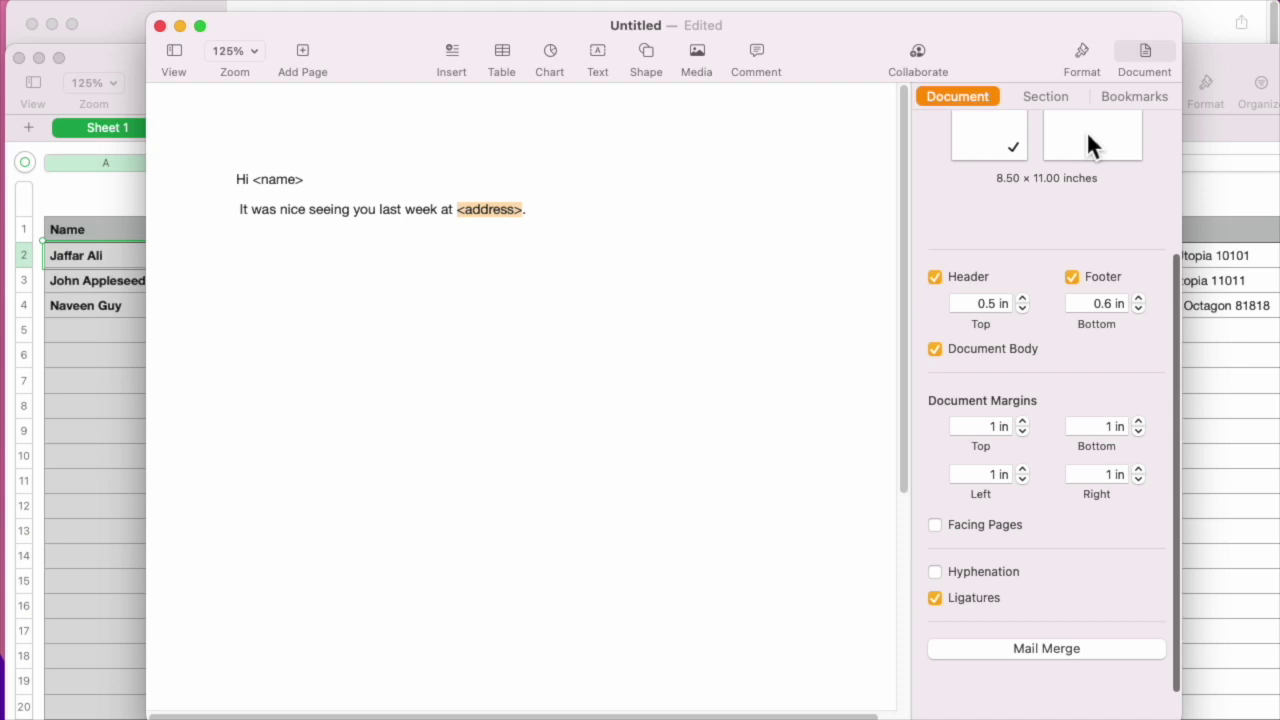
# Preview all three MailMergeData recipient records, then merge the letter into a new document
pyautogui.click(1052, 650)
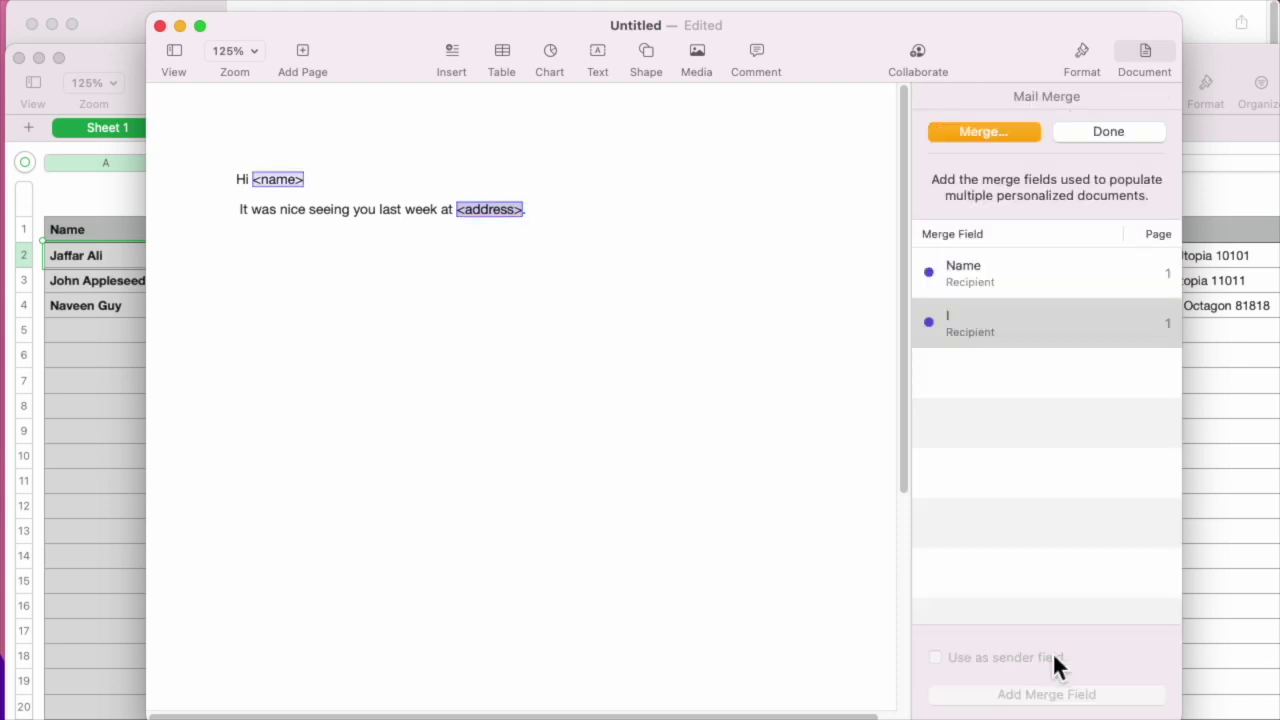
pyautogui.click(1005, 134)
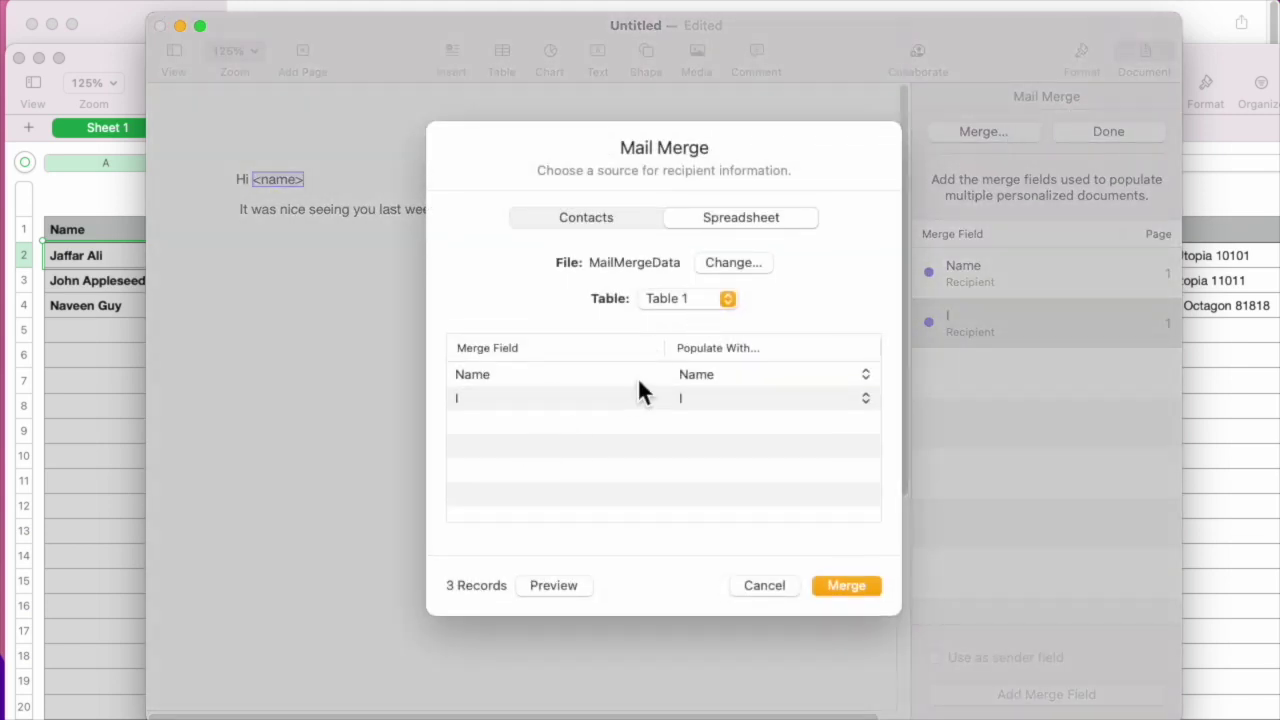
pyautogui.click(556, 592)
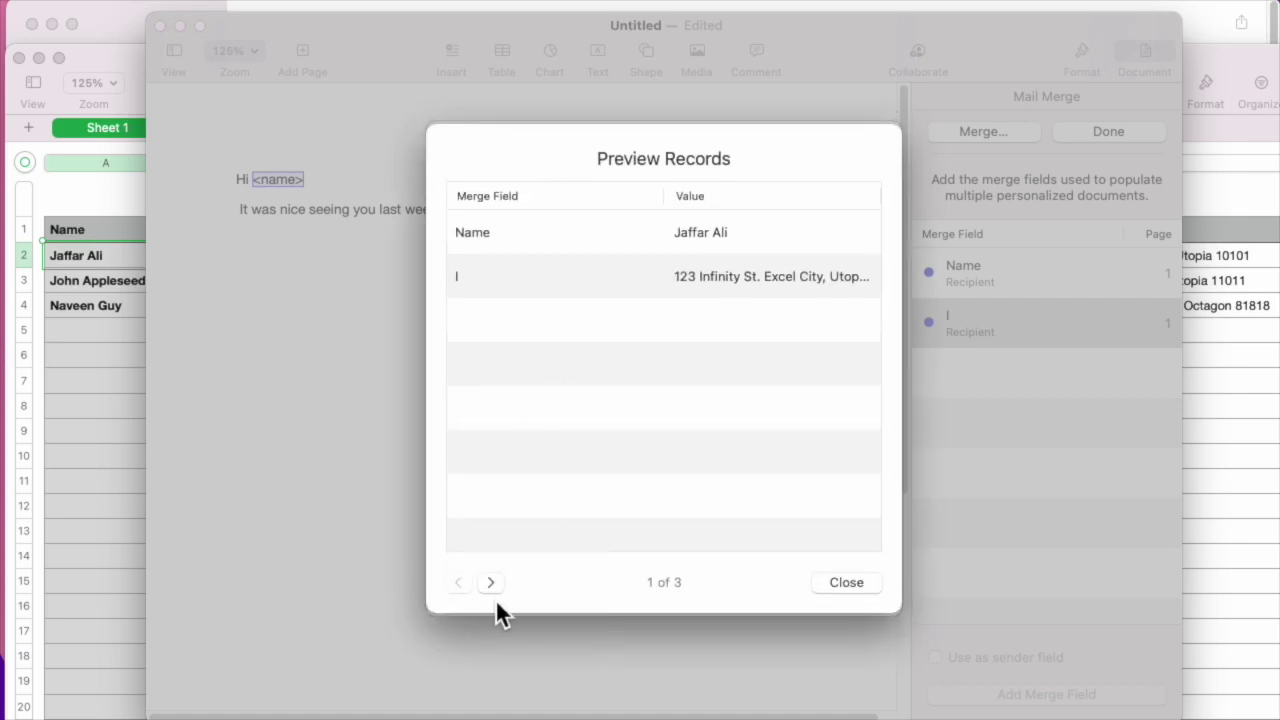
pyautogui.click(494, 587)
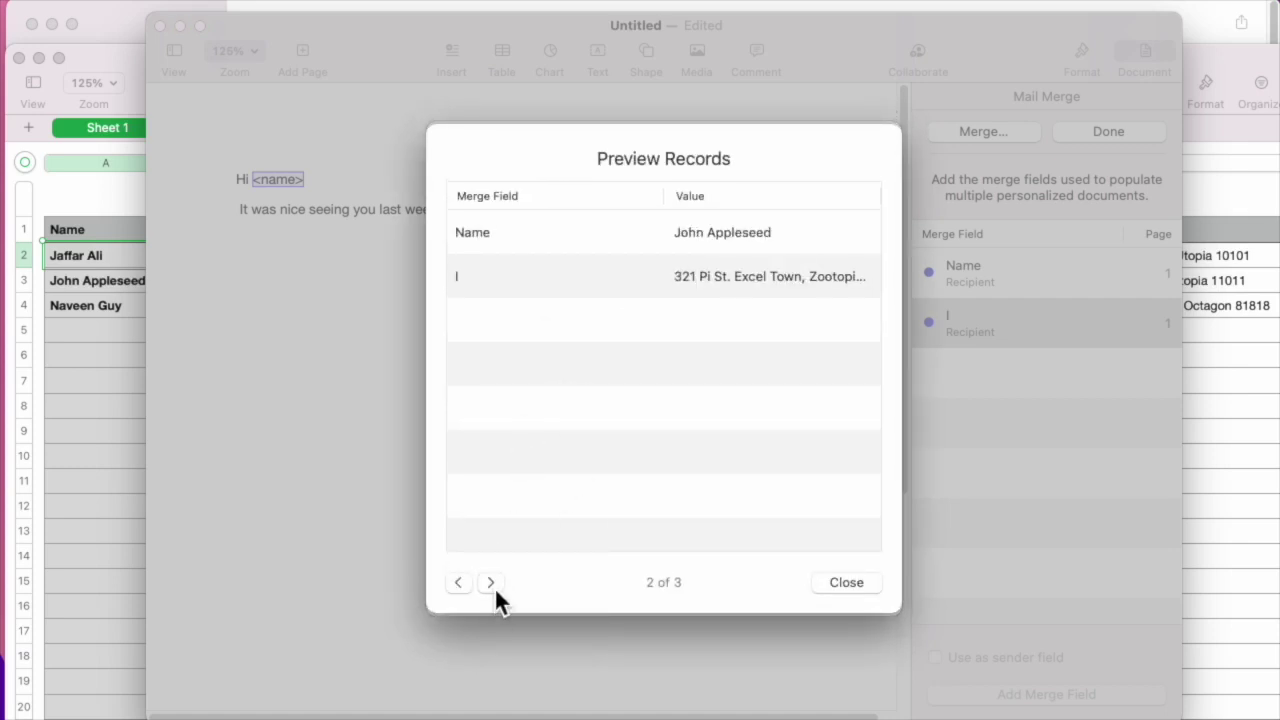
pyautogui.click(494, 587)
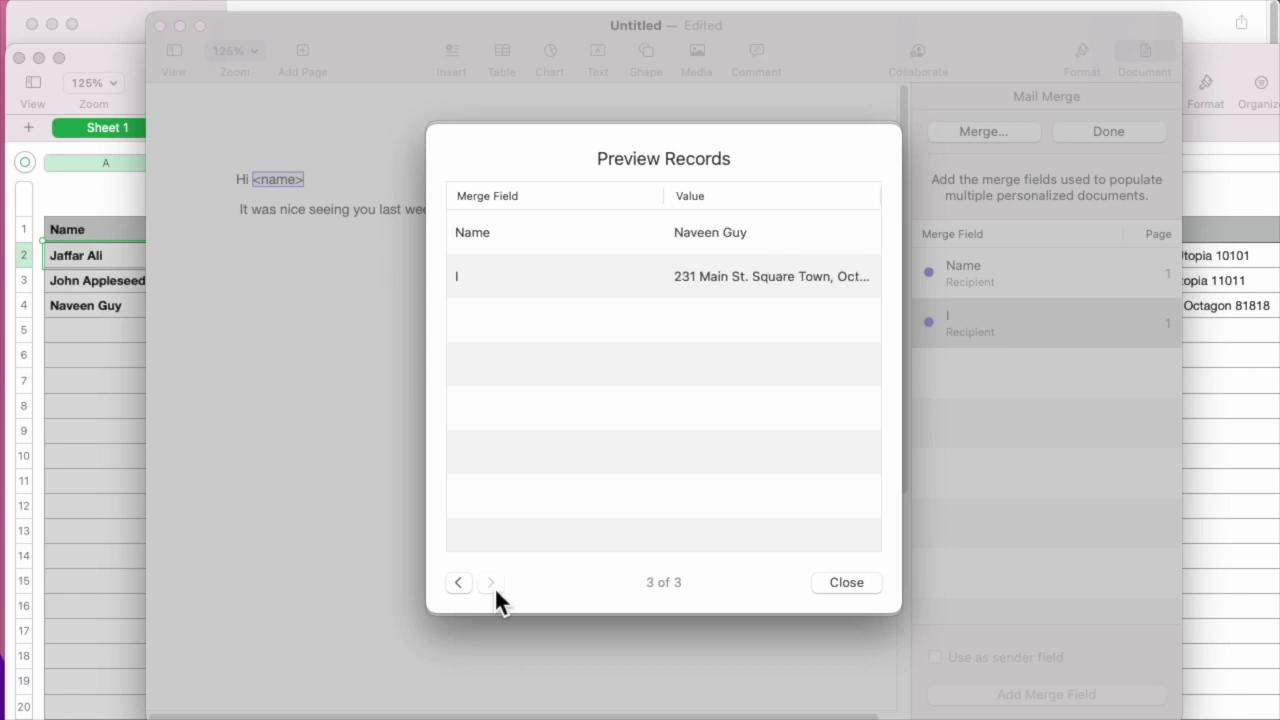
pyautogui.click(866, 582)
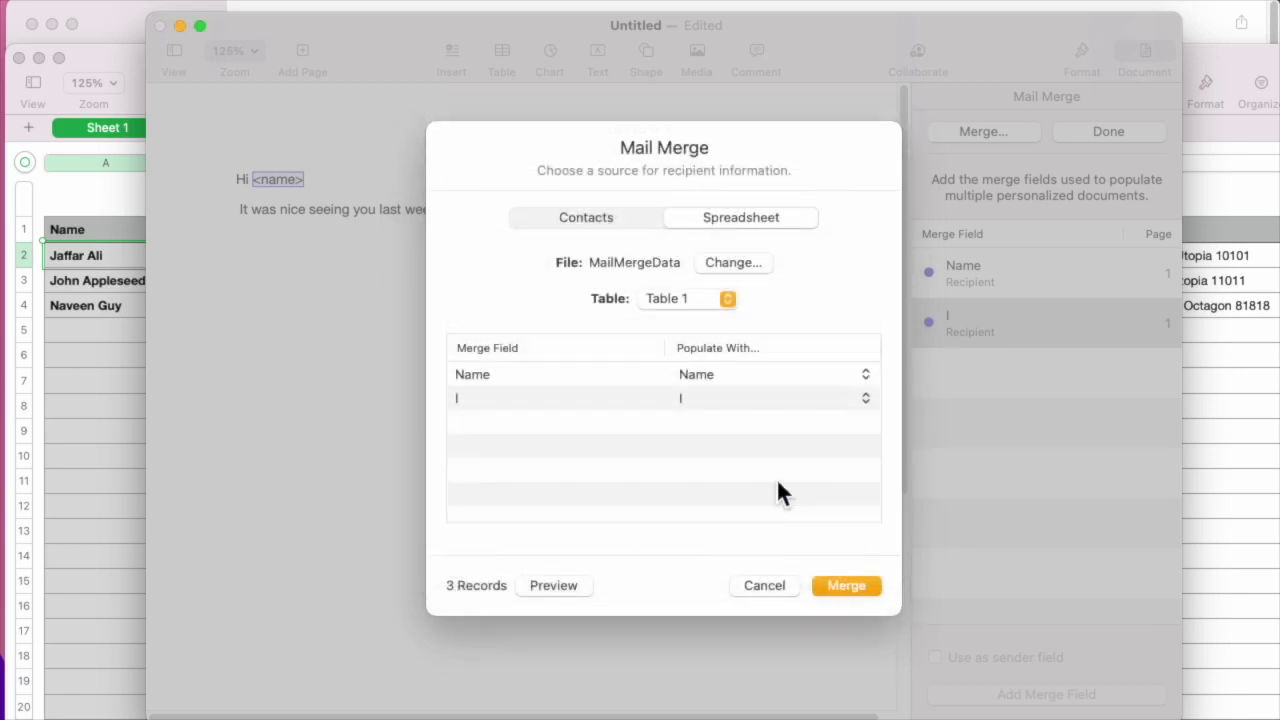
pyautogui.click(847, 586)
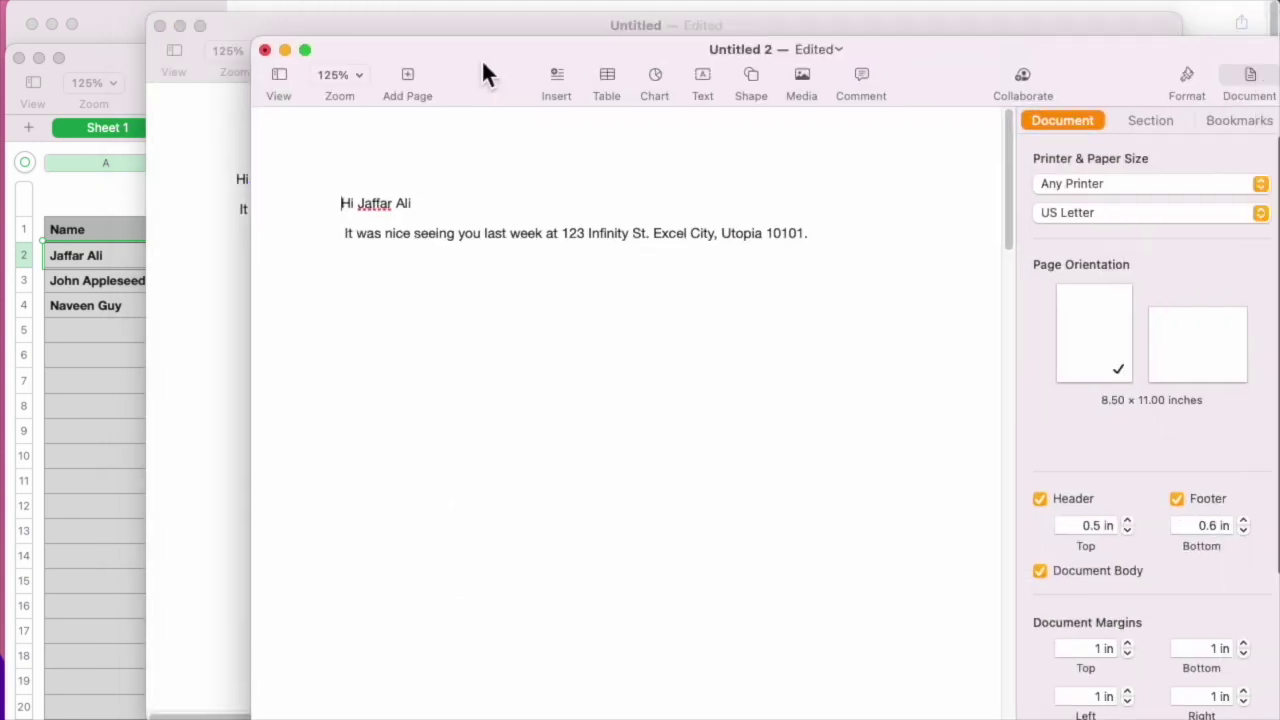
# Scroll through the three merged letters in Untitled 2, then return to the original template window
pyautogui.moveTo(482, 74); pyautogui.dragTo(458, 92)
pyautogui.moveTo(986, 187); pyautogui.dragTo(952, 100)
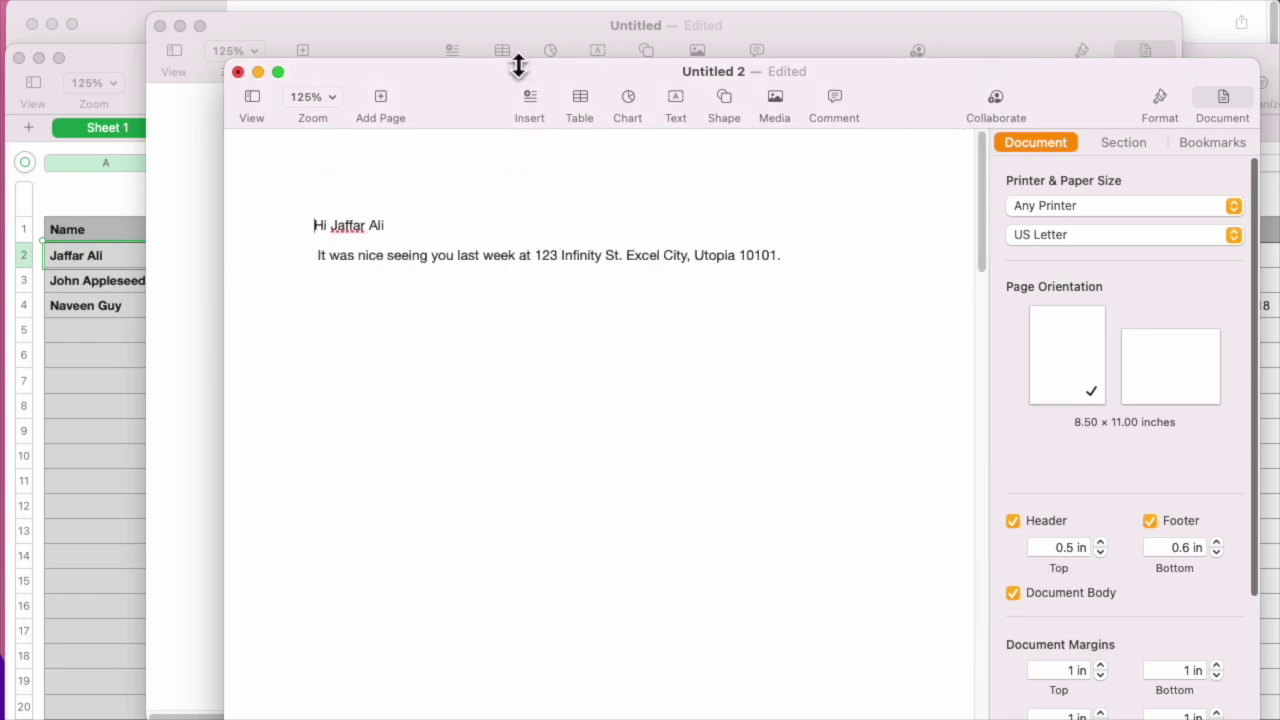
pyautogui.moveTo(518, 65); pyautogui.dragTo(465, 266)
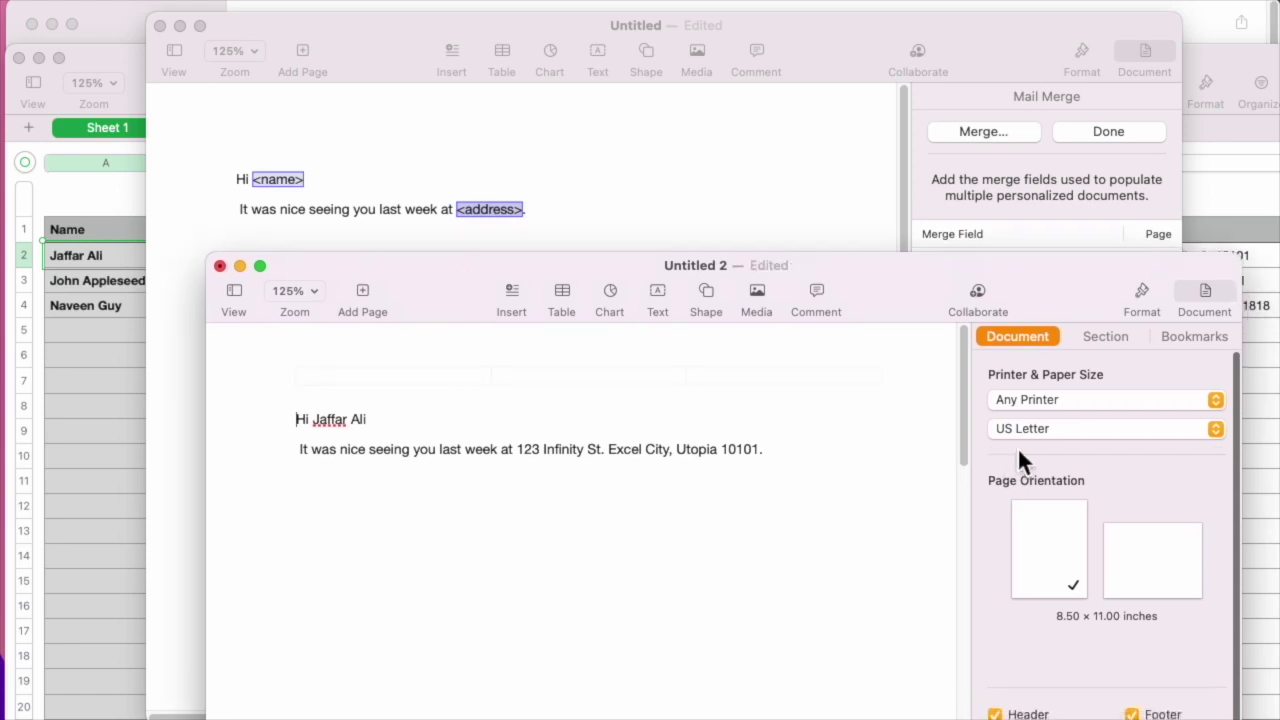
pyautogui.moveTo(968, 397); pyautogui.dragTo(972, 719)
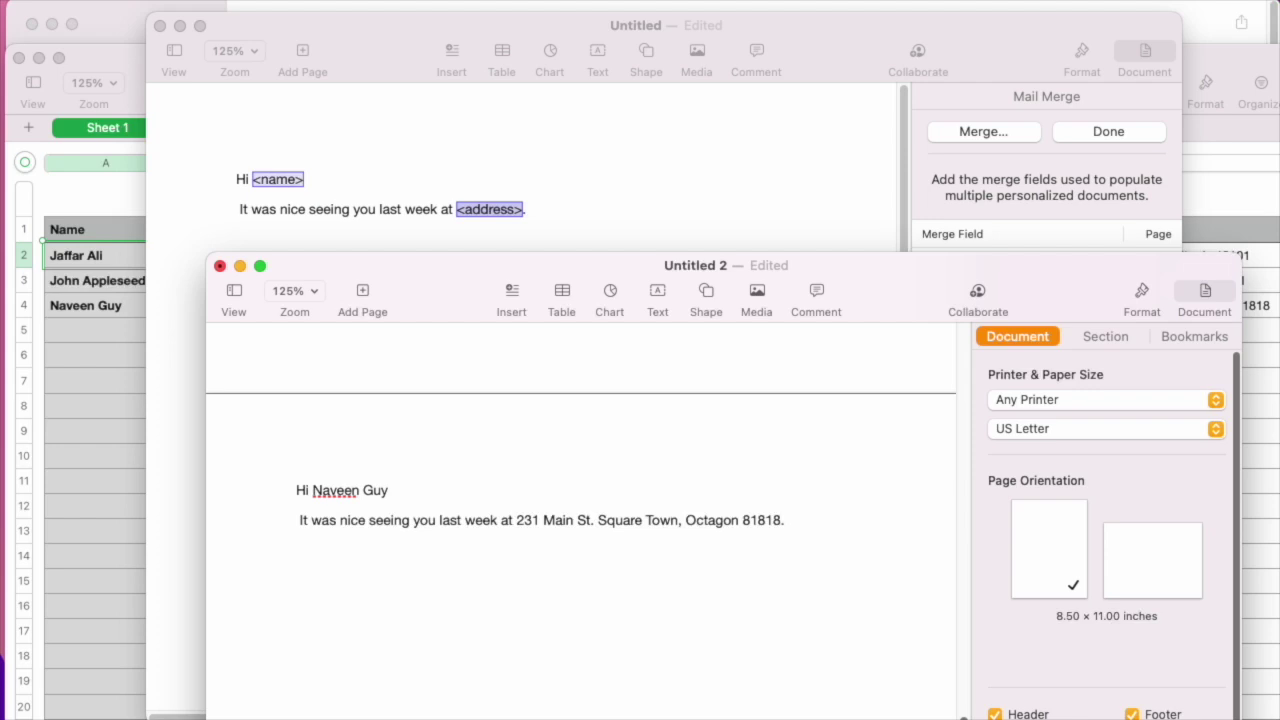
pyautogui.moveTo(390, 264); pyautogui.dragTo(373, 128)
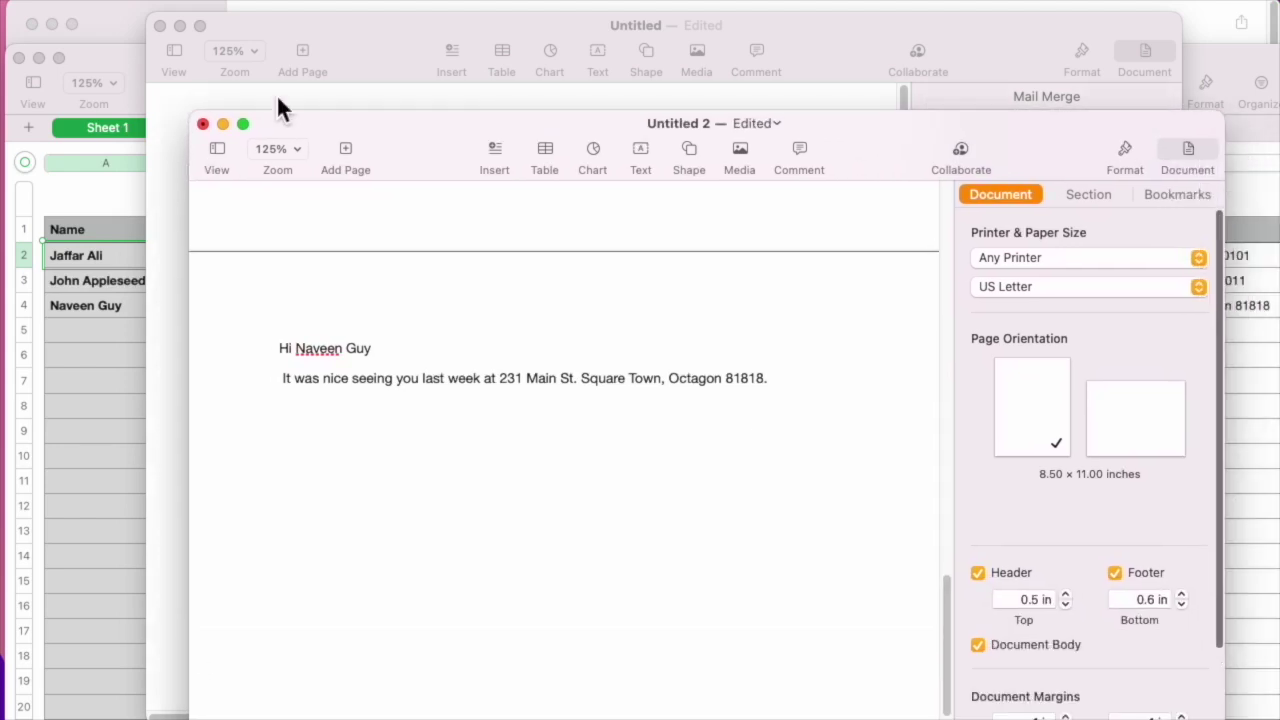
pyautogui.click(331, 31)
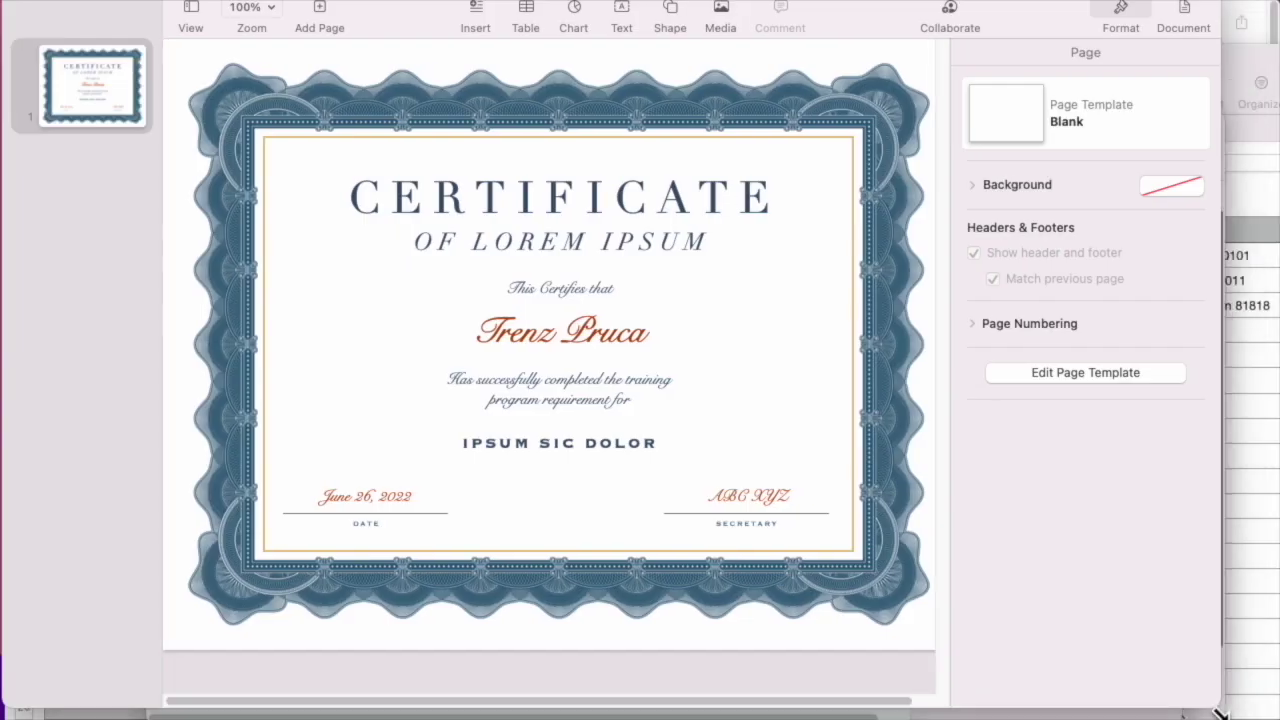
# Open the certificate's Mail Merge fields, select the recipient Full Name field, and open the merge source settings
pyautogui.click(1170, 20)
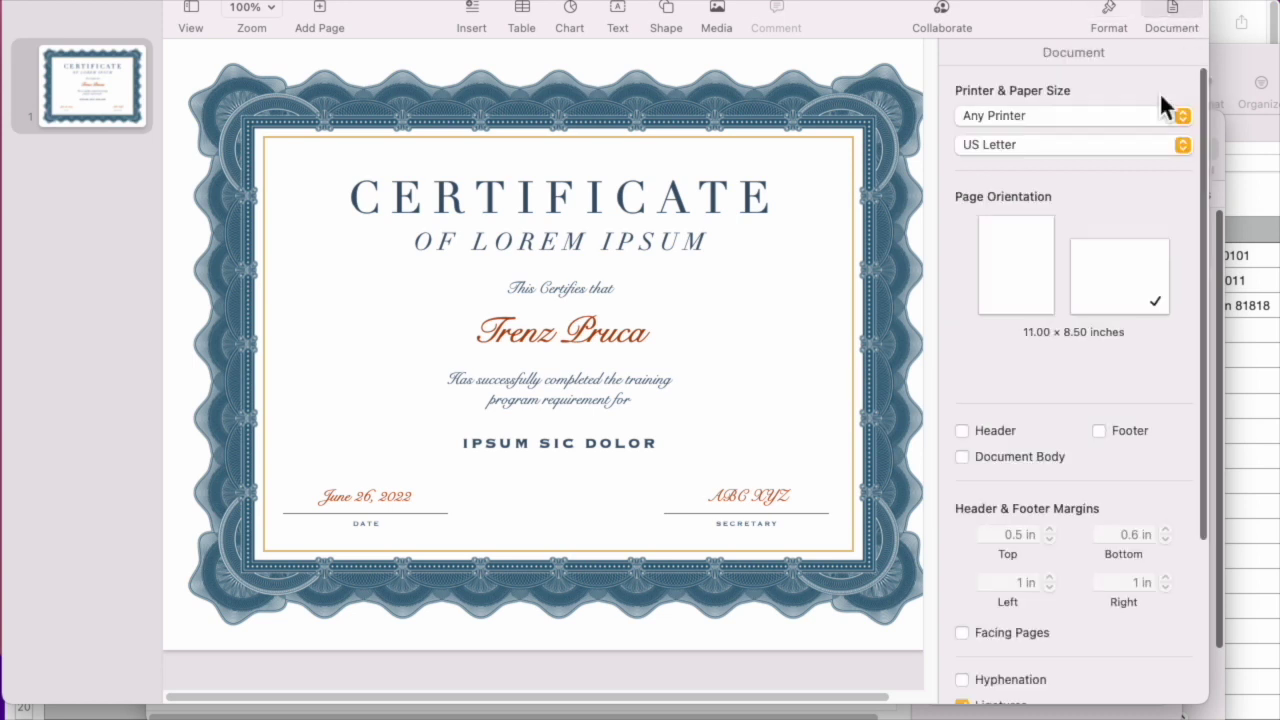
pyautogui.scroll(-3, 1118, 528)
pyautogui.click(1114, 545)
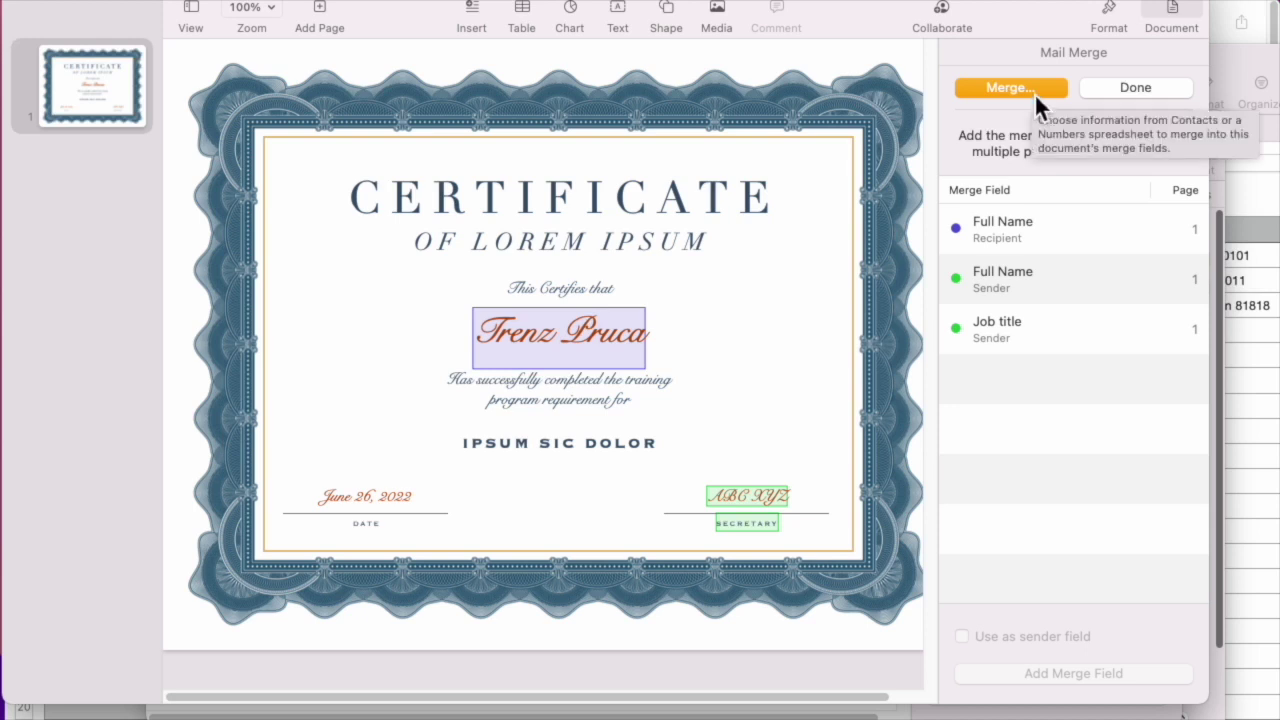
pyautogui.click(1013, 230)
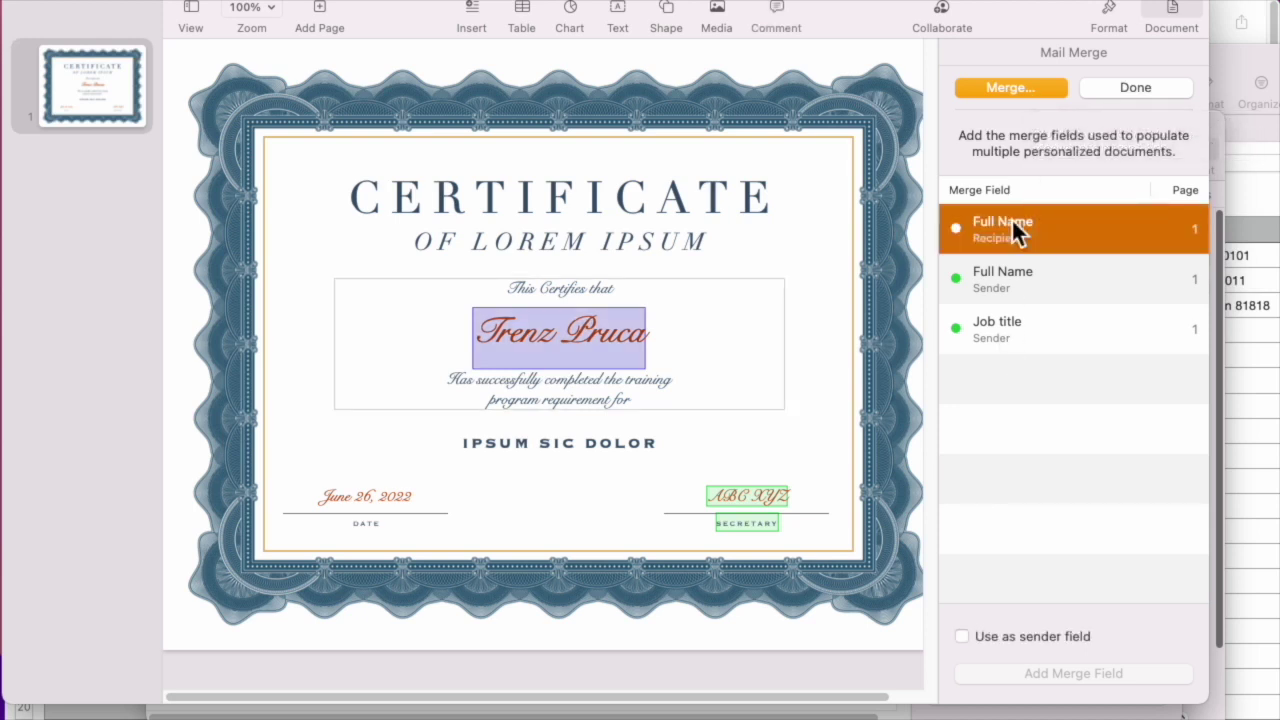
pyautogui.click(1025, 90)
# Use the MailMergeData spreadsheet, fill Full Name from Name, and set both sender fields to Don't Use
pyautogui.click(681, 188)
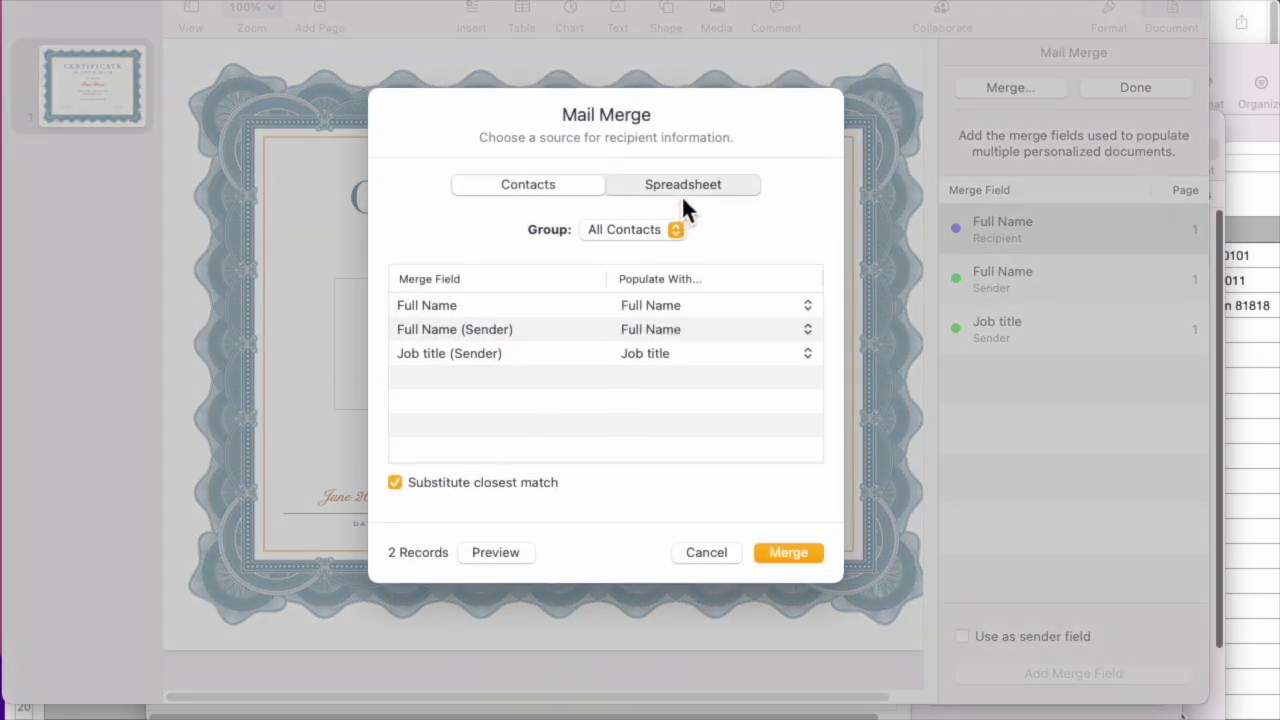
pyautogui.click(410, 259)
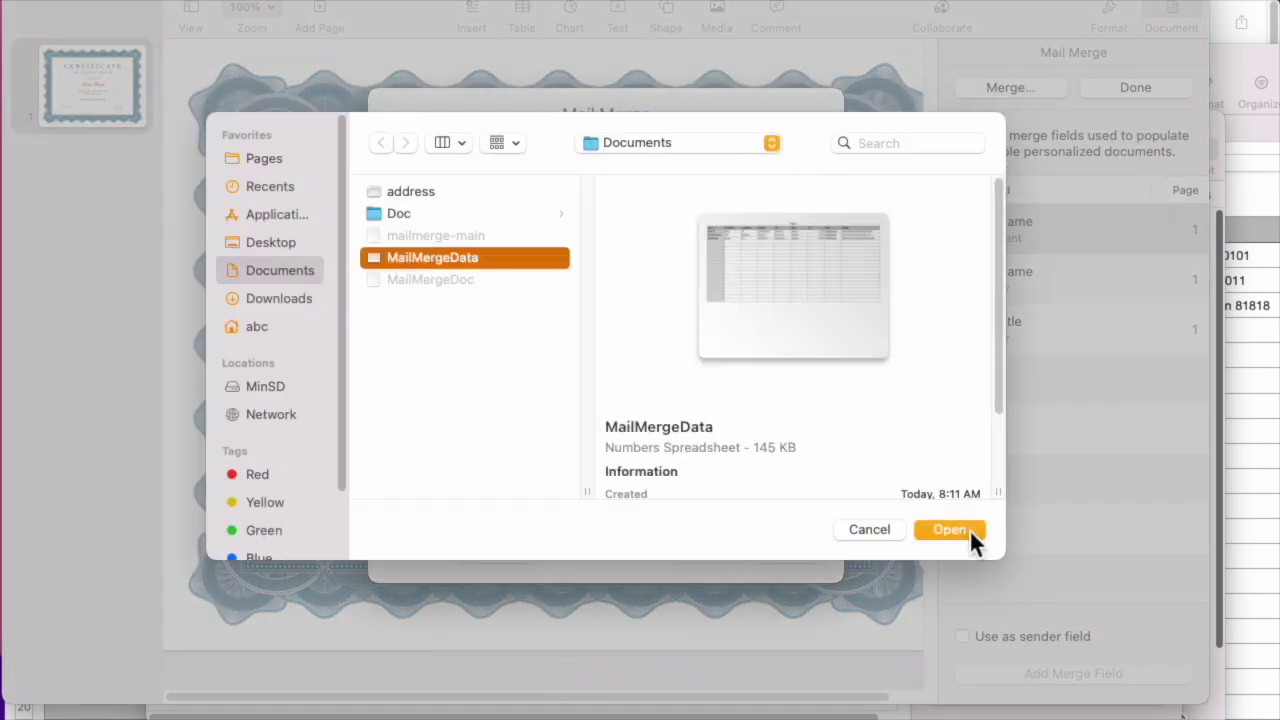
pyautogui.click(969, 529)
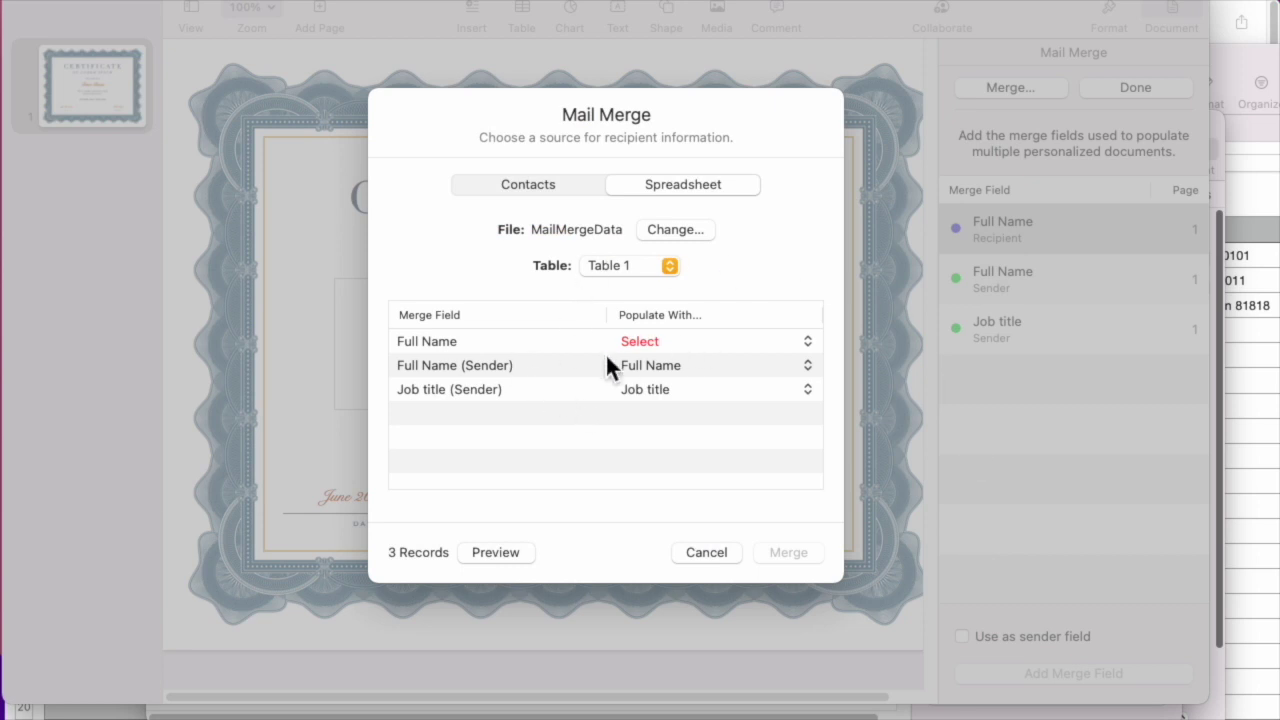
pyautogui.click(808, 341)
pyautogui.click(744, 382)
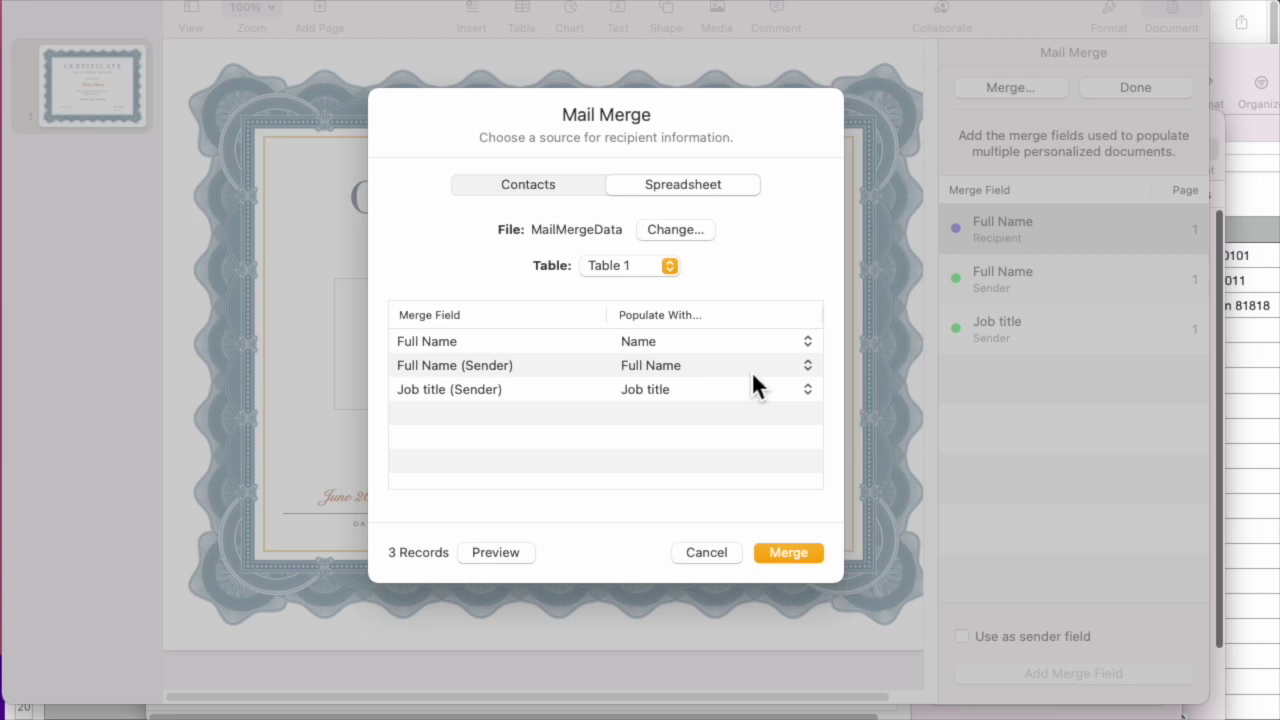
pyautogui.click(751, 368)
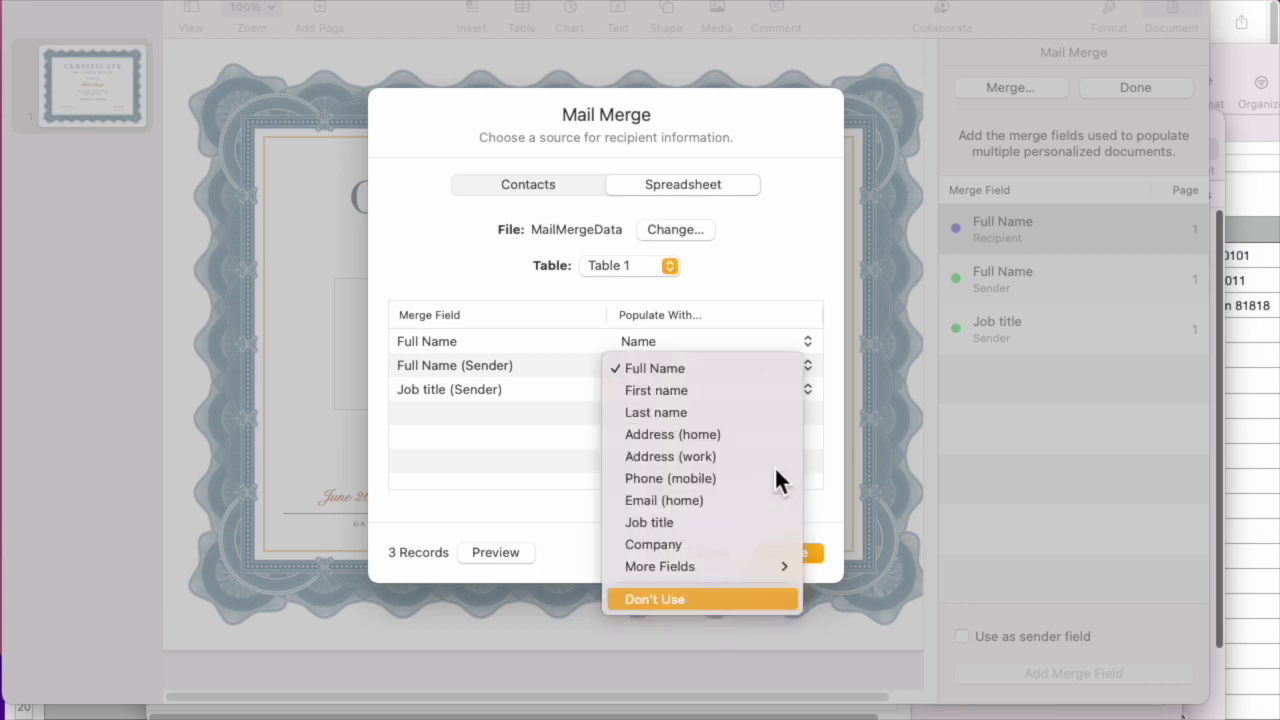
pyautogui.press('Return')
pyautogui.click(760, 389)
pyautogui.click(752, 464)
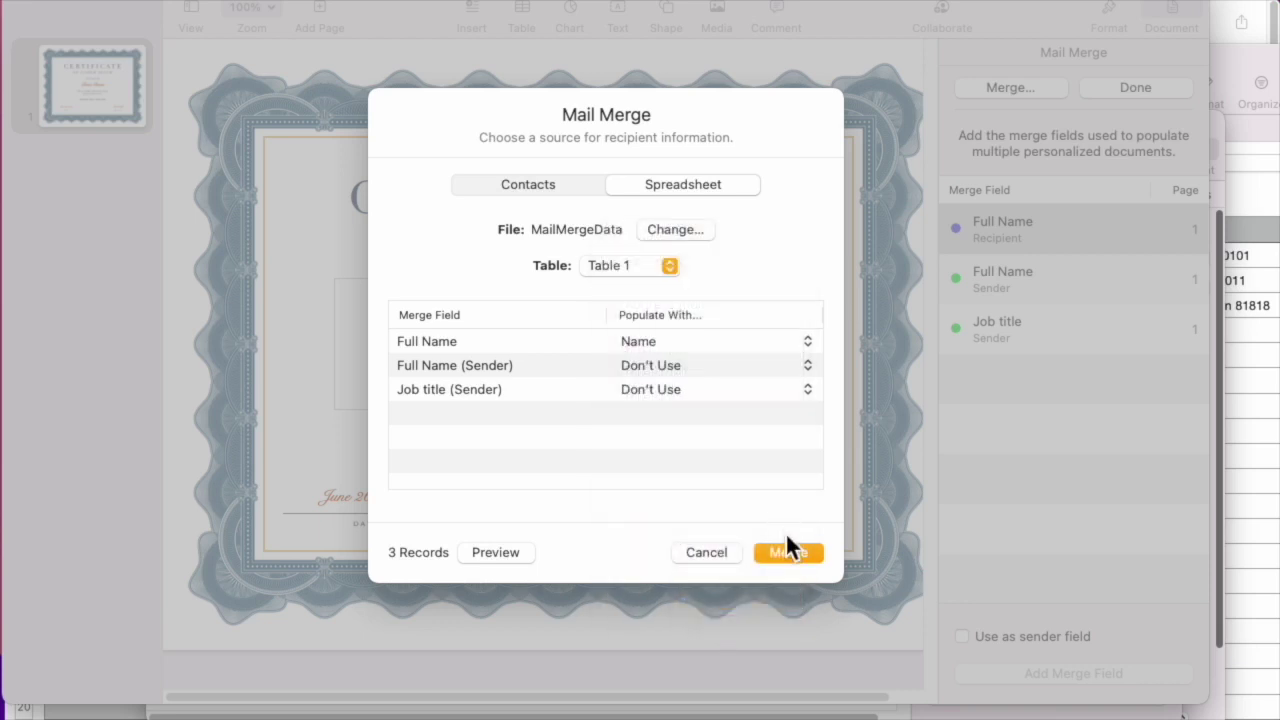
# Preview the three recipient records and merge the certificate into three named copies
pyautogui.click(495, 553)
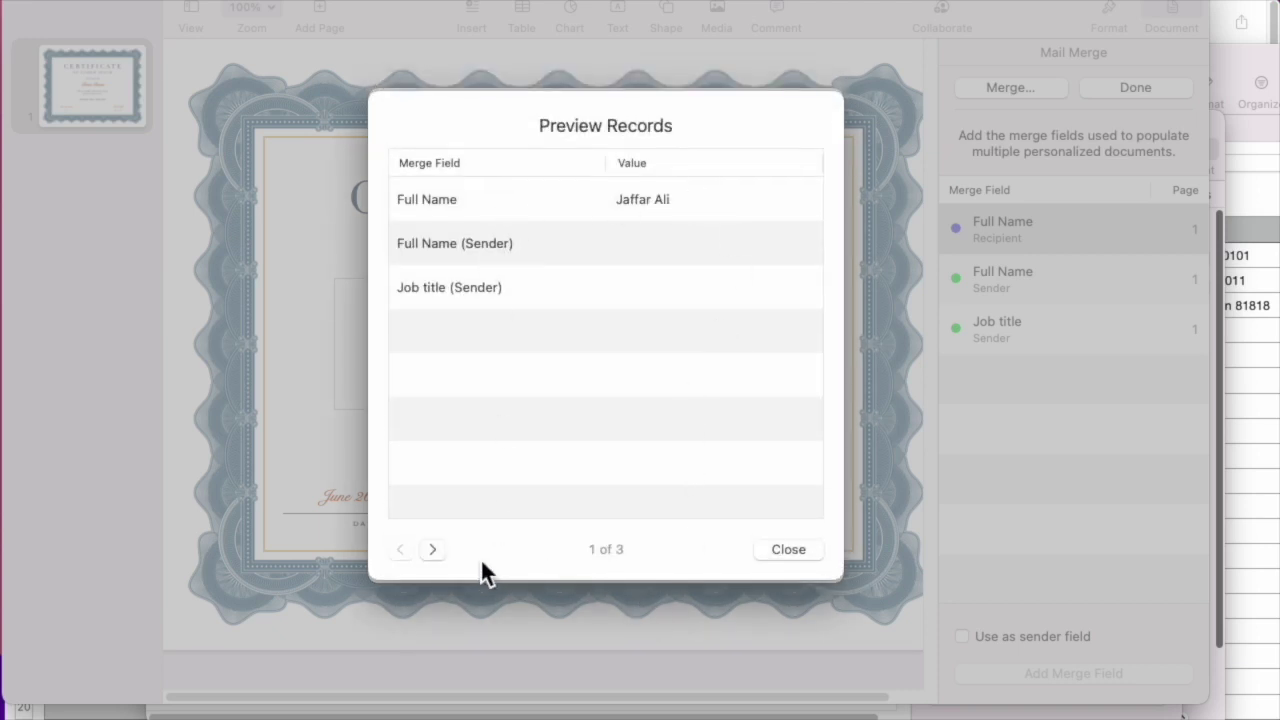
pyautogui.click(432, 549)
pyautogui.click(432, 549)
pyautogui.click(786, 552)
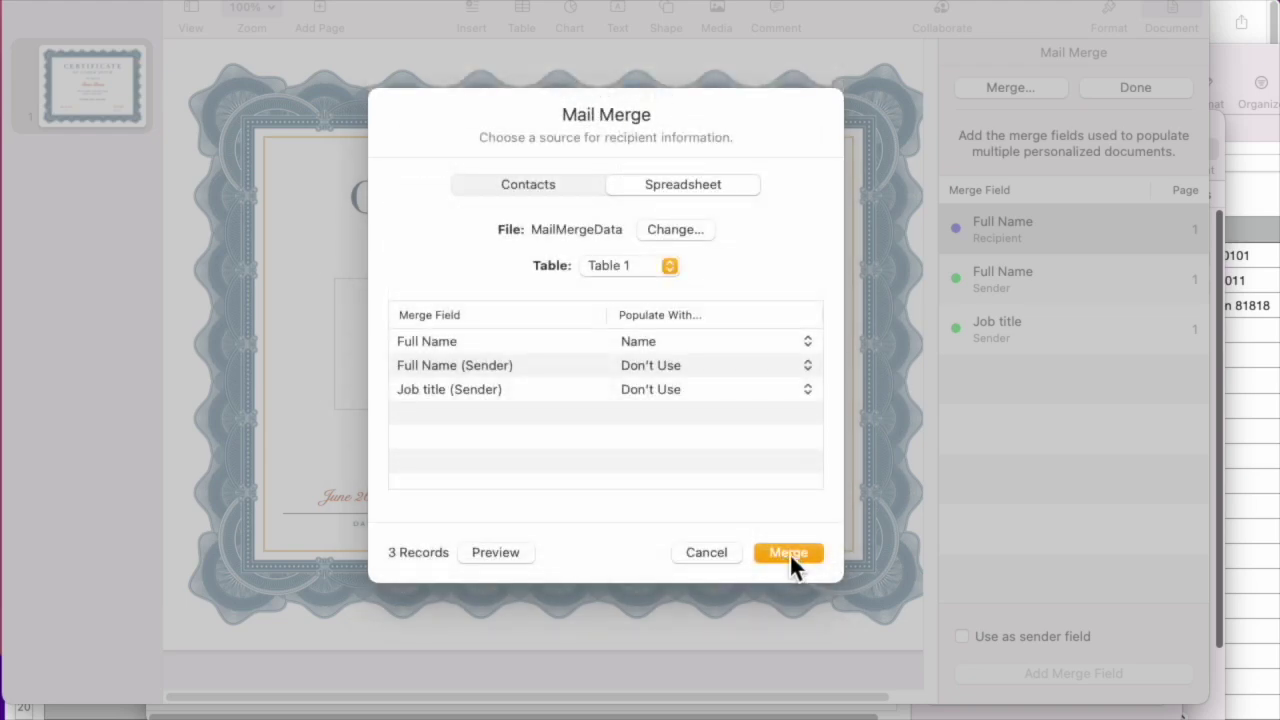
pyautogui.click(789, 553)
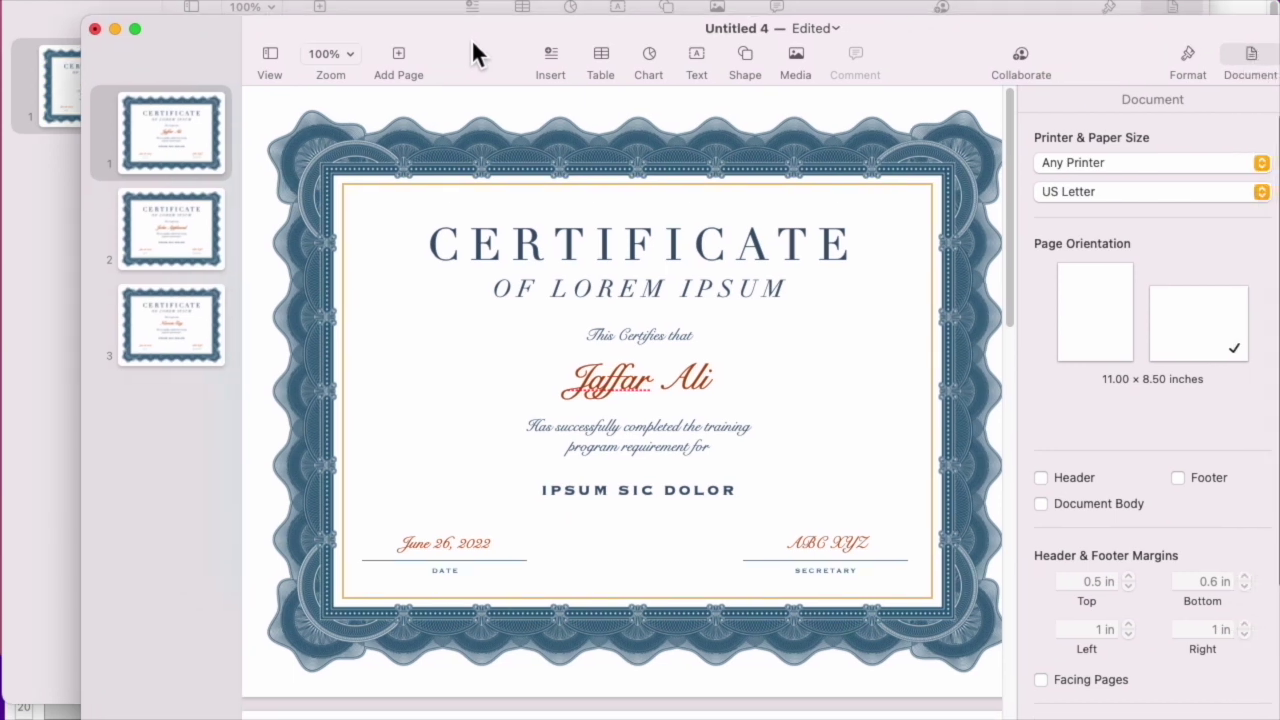
# Flip through pages 1-3 of Untitled 4 to check each recipient's merged certificate, ending on page 3
pyautogui.moveTo(471, 49); pyautogui.dragTo(443, 43)
pyautogui.click(143, 214)
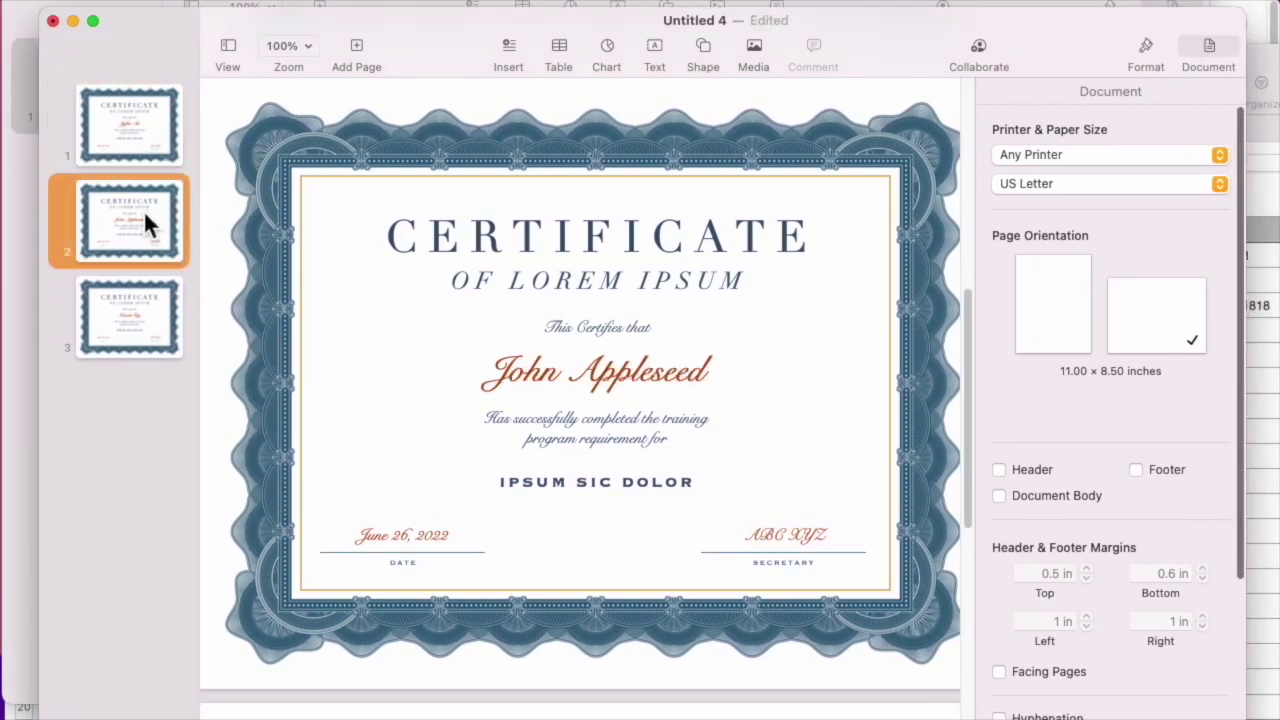
pyautogui.click(138, 292)
pyautogui.click(152, 227)
pyautogui.click(150, 112)
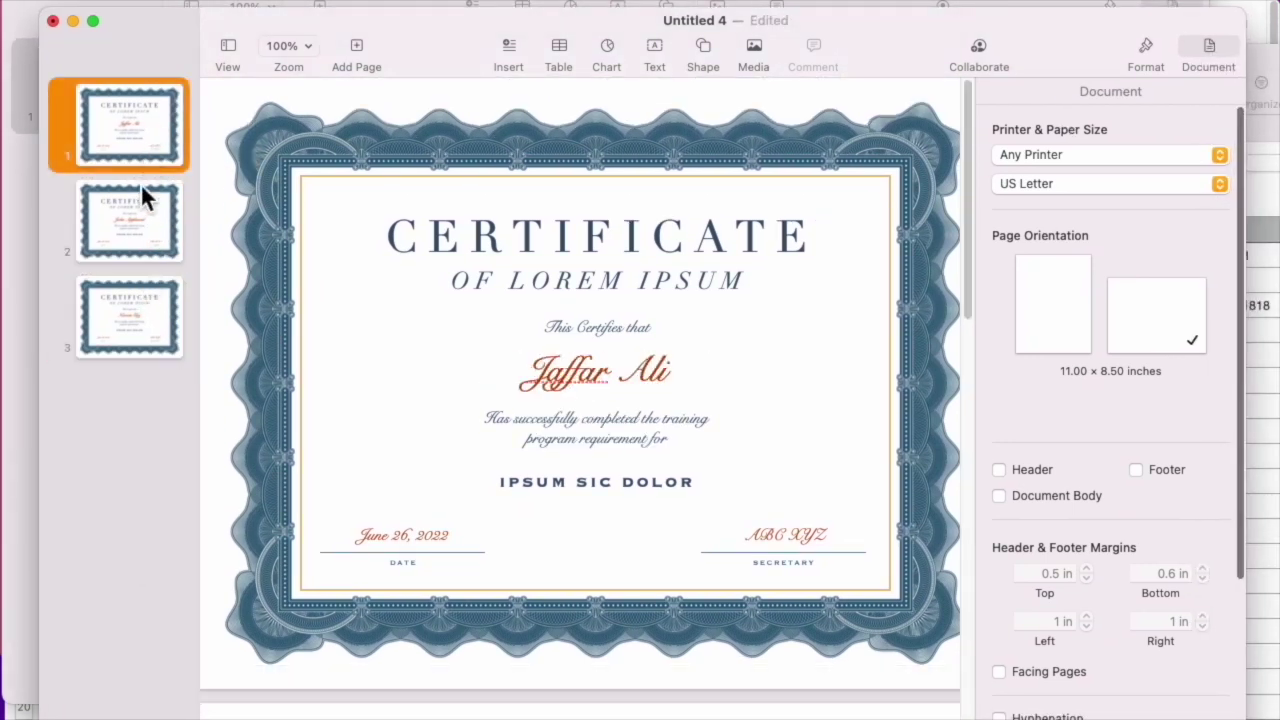
pyautogui.click(136, 212)
pyautogui.click(144, 297)
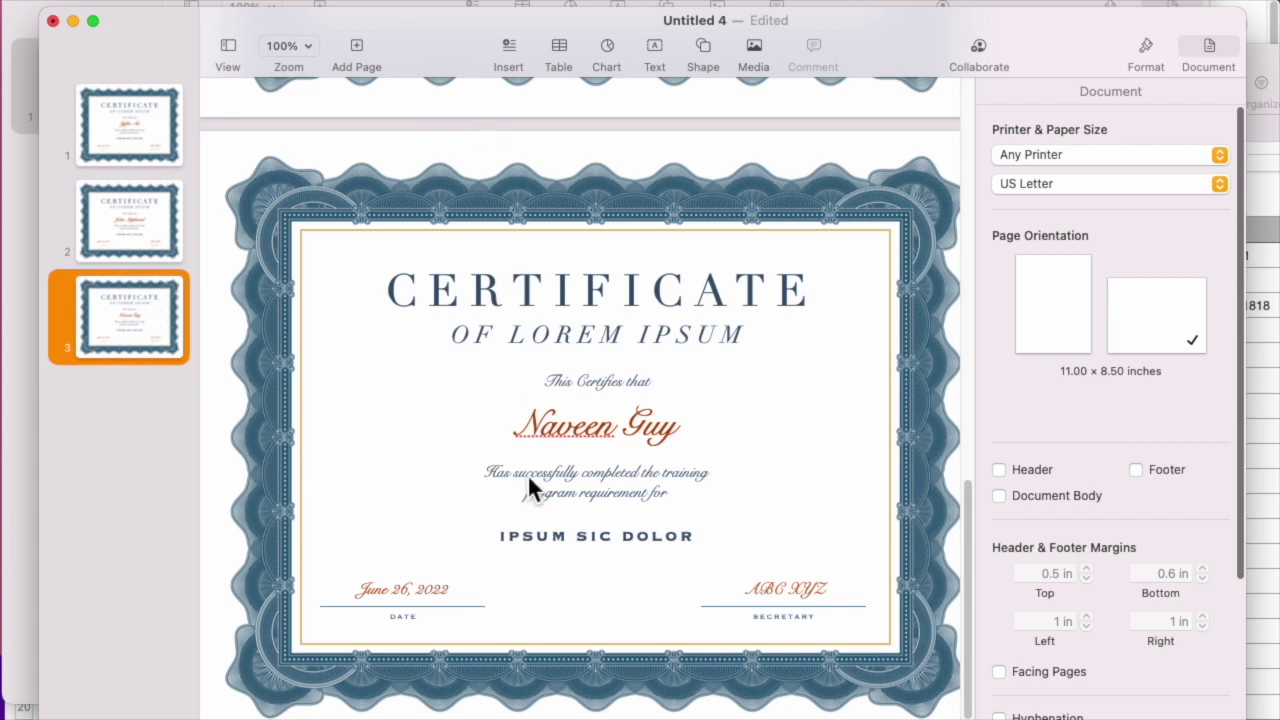